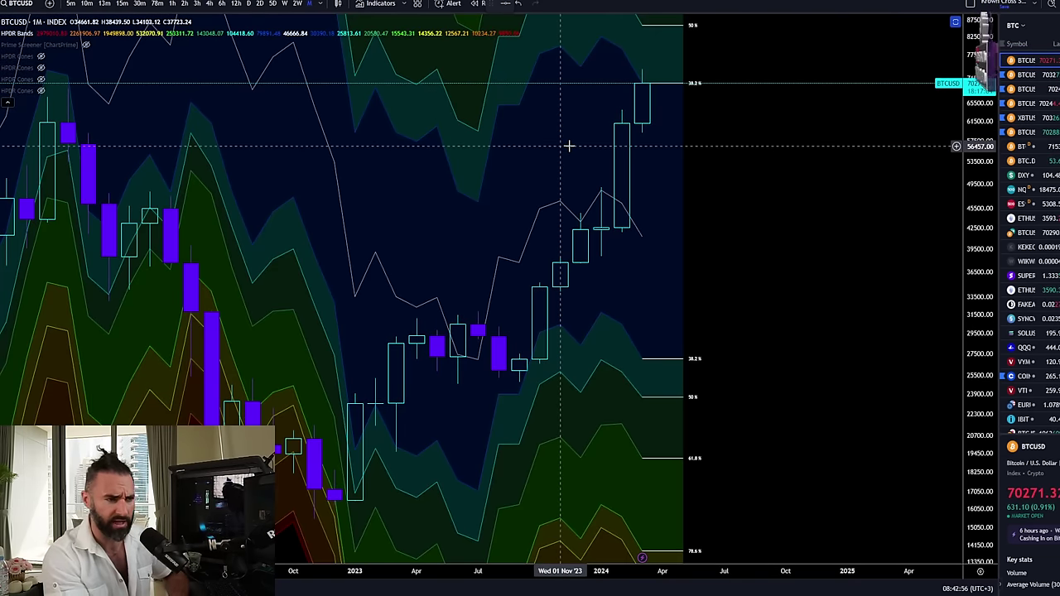
Step: Pan and zoom the monthly chart back to 2019–2020 and circle the December 2020 candle in red
{"action": "left_click_drag", "start_coordinate": [790, 187], "coordinate": [835, 263]}
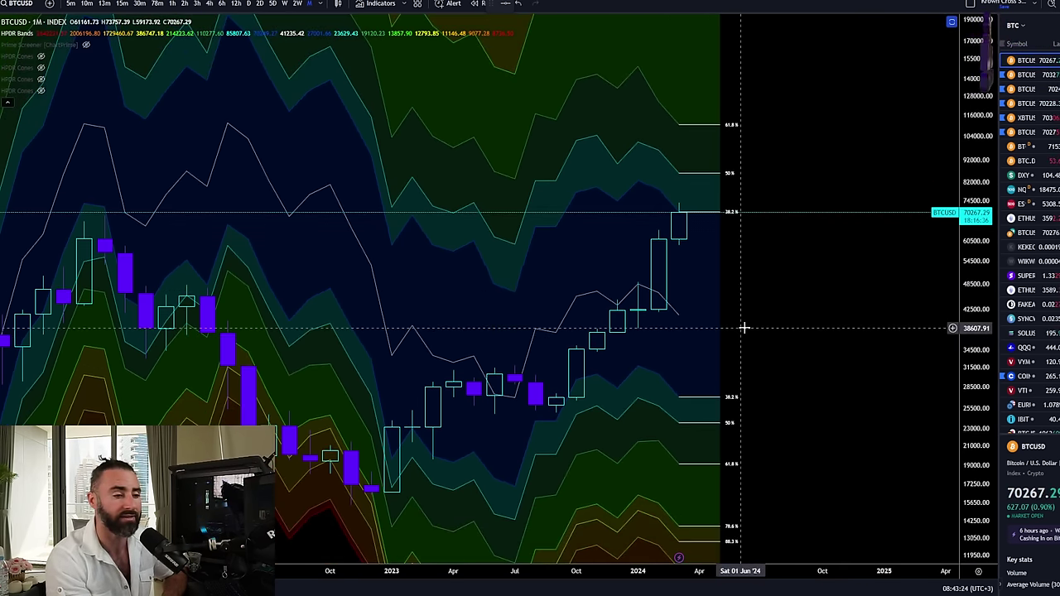
{"action": "scroll", "coordinate": [749, 330], "scroll_direction": "down", "scroll_amount": 5}
{"action": "left_click_drag", "start_coordinate": [977, 246], "coordinate": [977, 472]}
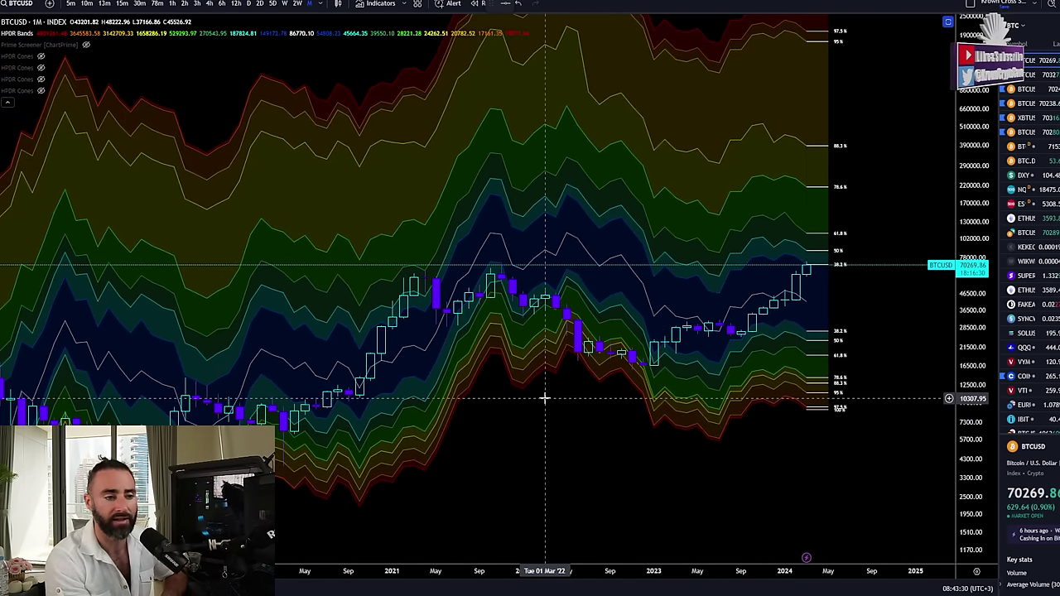
{"action": "left_click_drag", "start_coordinate": [524, 402], "coordinate": [756, 359]}
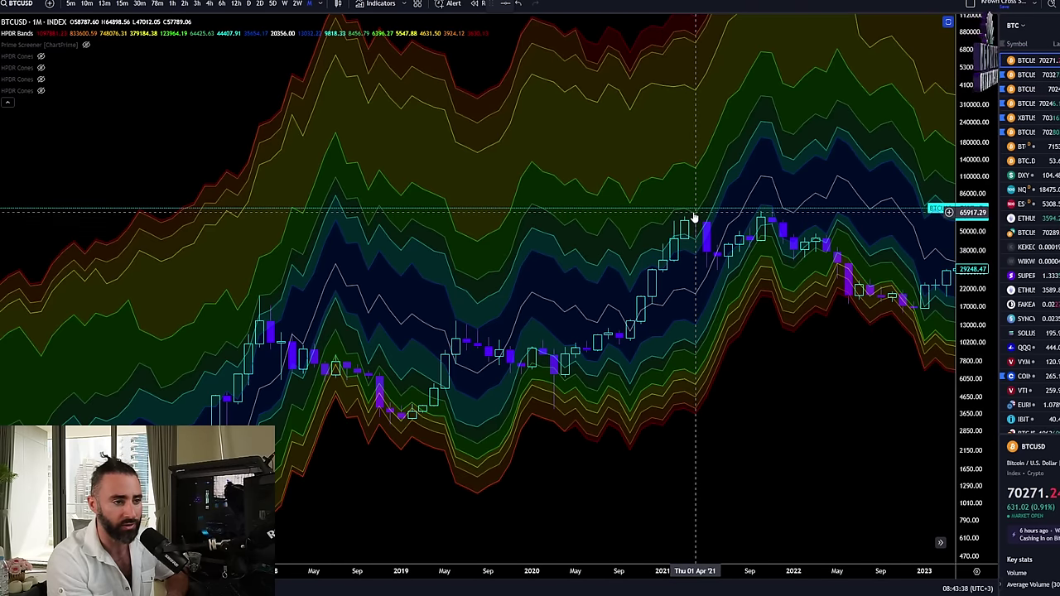
{"action": "left_click_drag", "start_coordinate": [820, 395], "coordinate": [502, 395]}
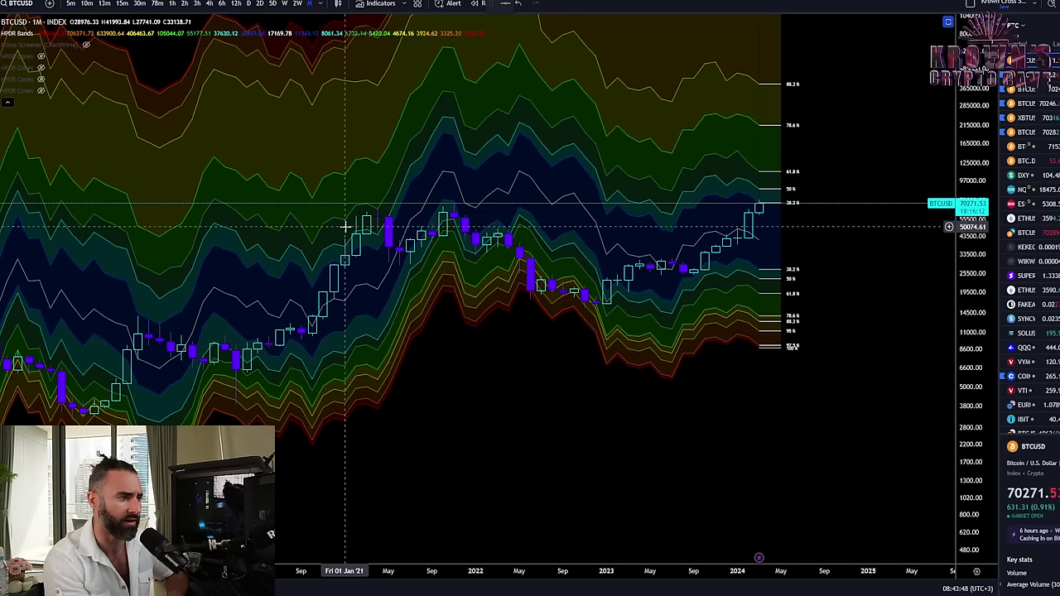
{"action": "left_click_drag", "start_coordinate": [458, 364], "coordinate": [714, 313]}
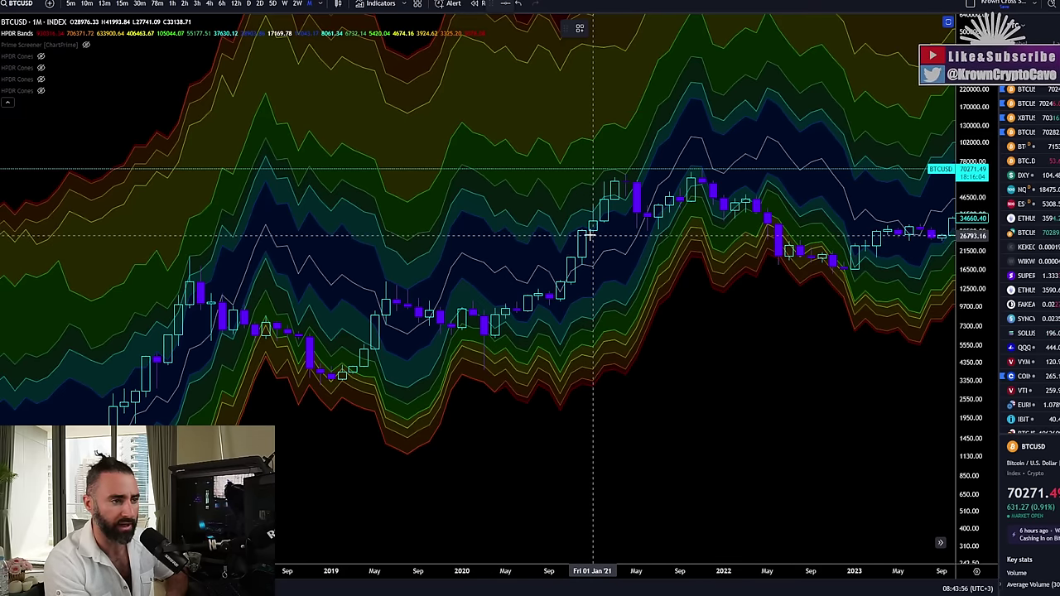
{"action": "left_click_drag", "start_coordinate": [588, 234], "coordinate": [584, 236]}
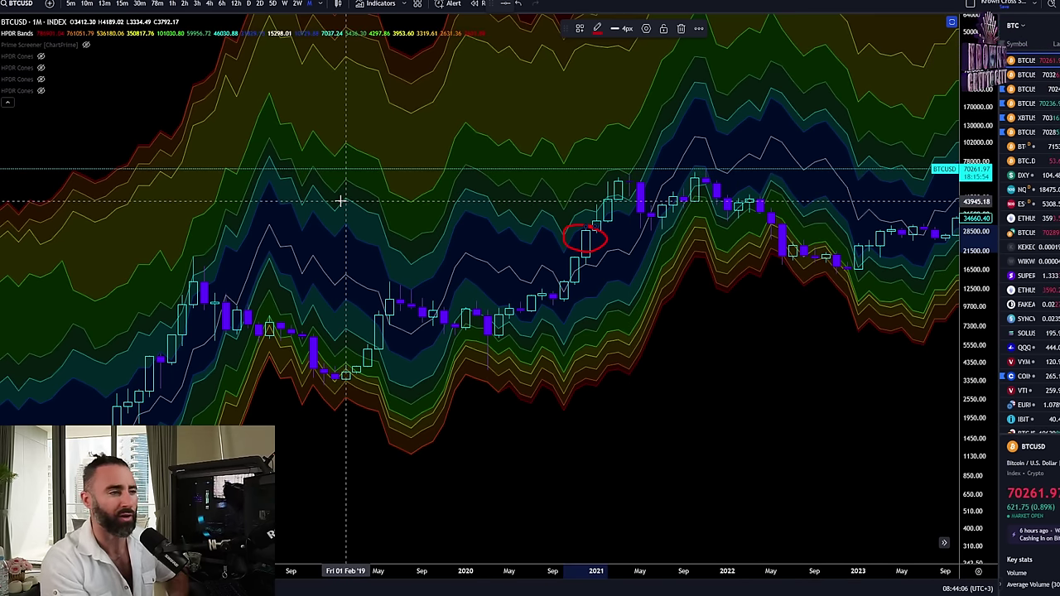
Step: Pan back to the 2017 rally and circle the mid-2017 breakout candles and late-2017 peak in red
{"action": "left_click_drag", "start_coordinate": [300, 274], "coordinate": [615, 372]}
{"action": "left_click_drag", "start_coordinate": [445, 339], "coordinate": [568, 346]}
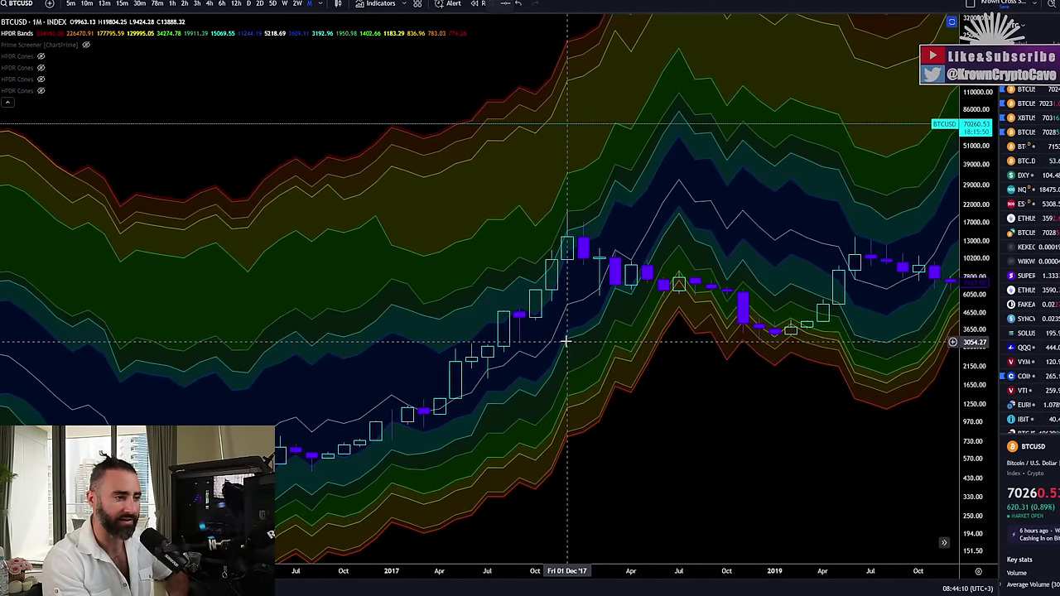
{"action": "scroll", "coordinate": [568, 346], "scroll_direction": "down", "scroll_amount": 3}
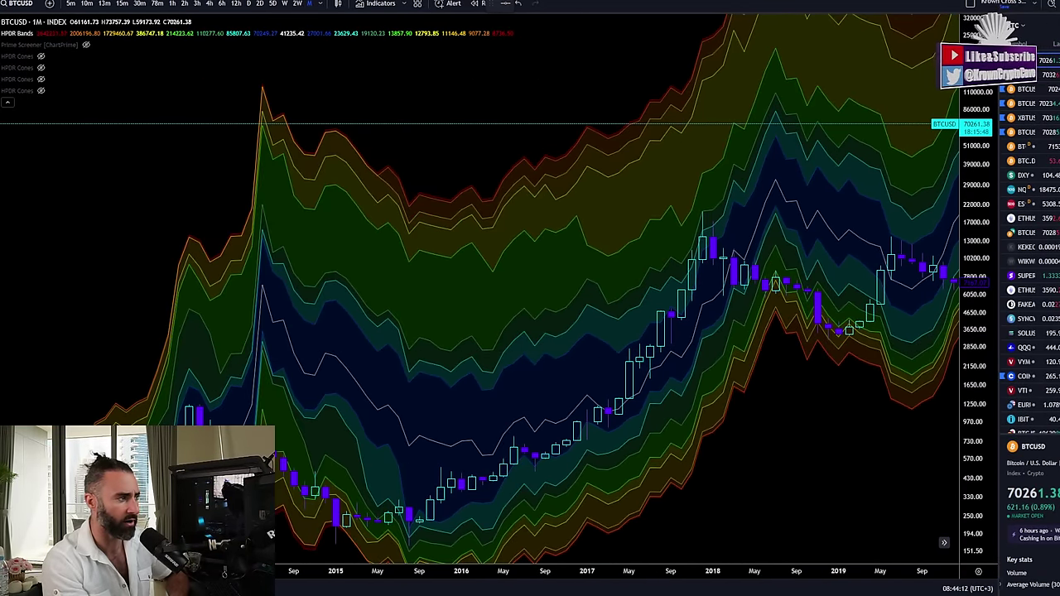
{"action": "left_click_drag", "start_coordinate": [391, 189], "coordinate": [423, 189]}
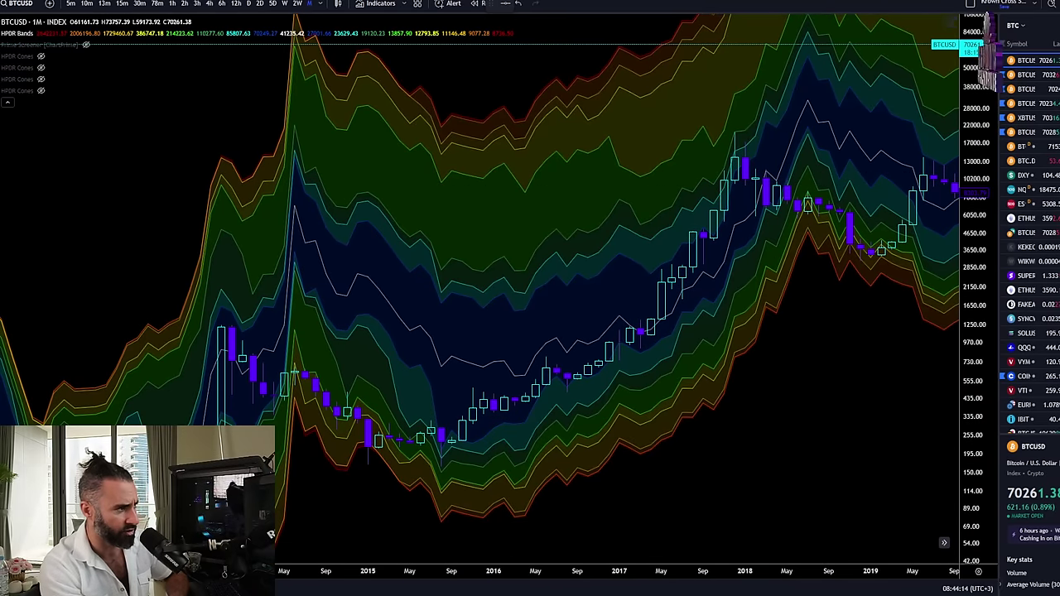
{"action": "left_click", "coordinate": [663, 308]}
{"action": "left_click_drag", "start_coordinate": [662, 308], "coordinate": [667, 313]}
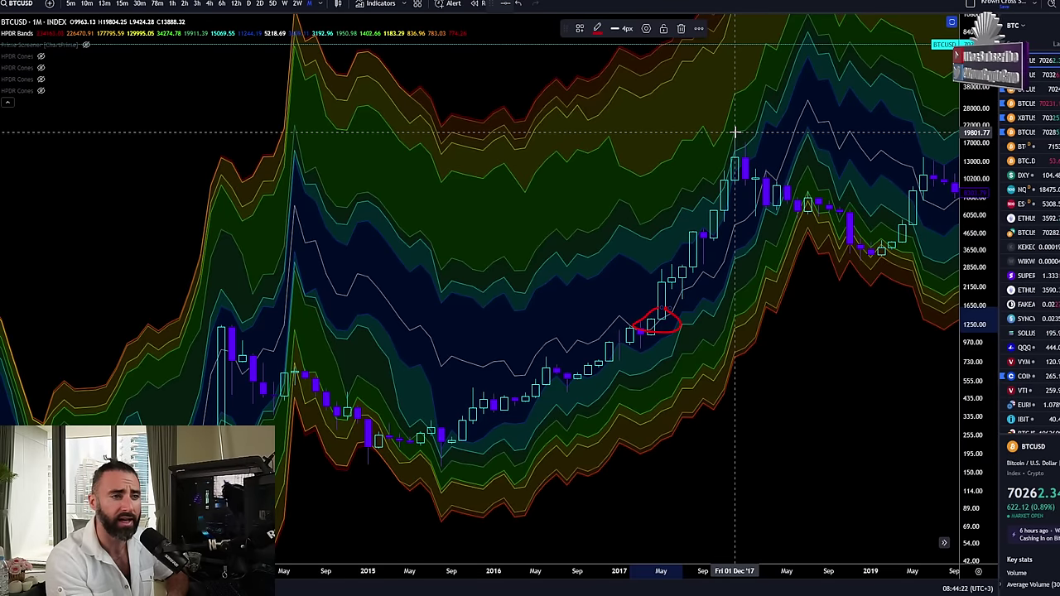
{"action": "left_click_drag", "start_coordinate": [721, 125], "coordinate": [734, 132]}
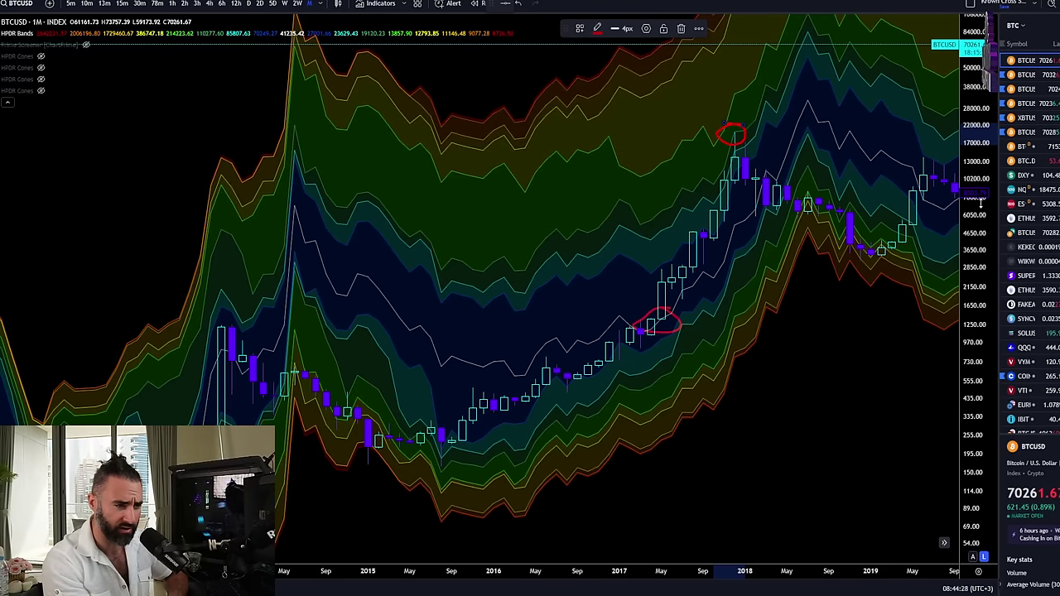
Step: Zoom out and pan so the chart spans 2017–2025 with all red circles visible
{"action": "scroll", "coordinate": [425, 461], "scroll_direction": "down", "scroll_amount": 6}
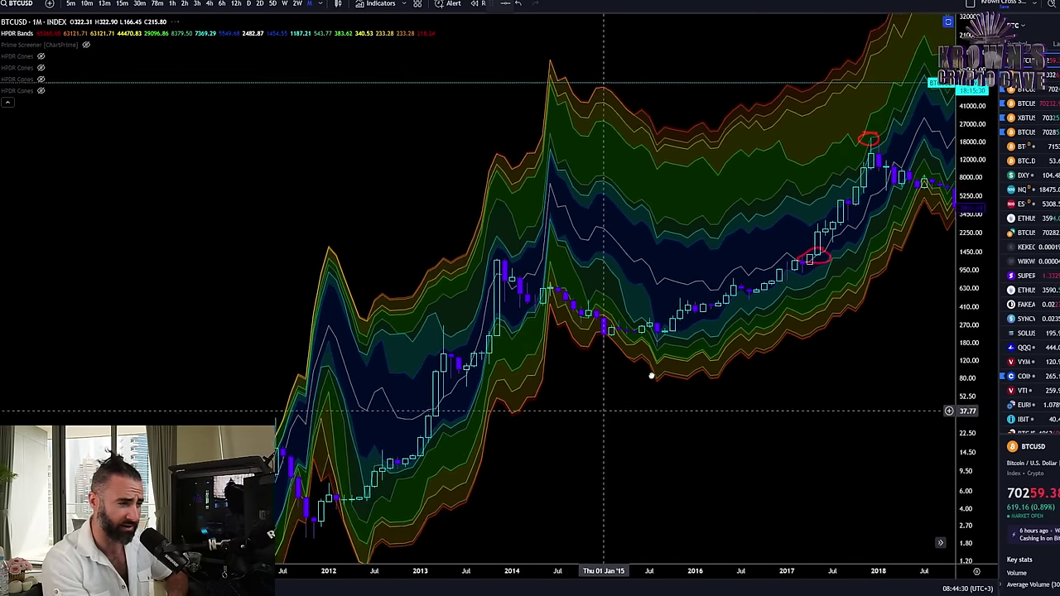
{"action": "left_click_drag", "start_coordinate": [617, 401], "coordinate": [733, 320]}
{"action": "left_click_drag", "start_coordinate": [981, 149], "coordinate": [748, 339]}
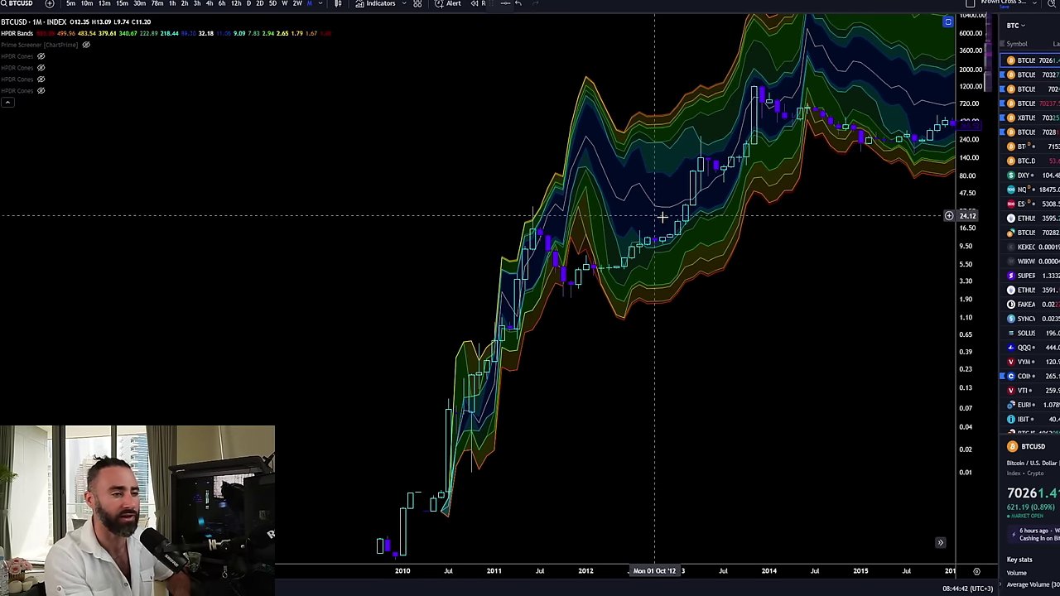
{"action": "left_click_drag", "start_coordinate": [800, 230], "coordinate": [715, 229]}
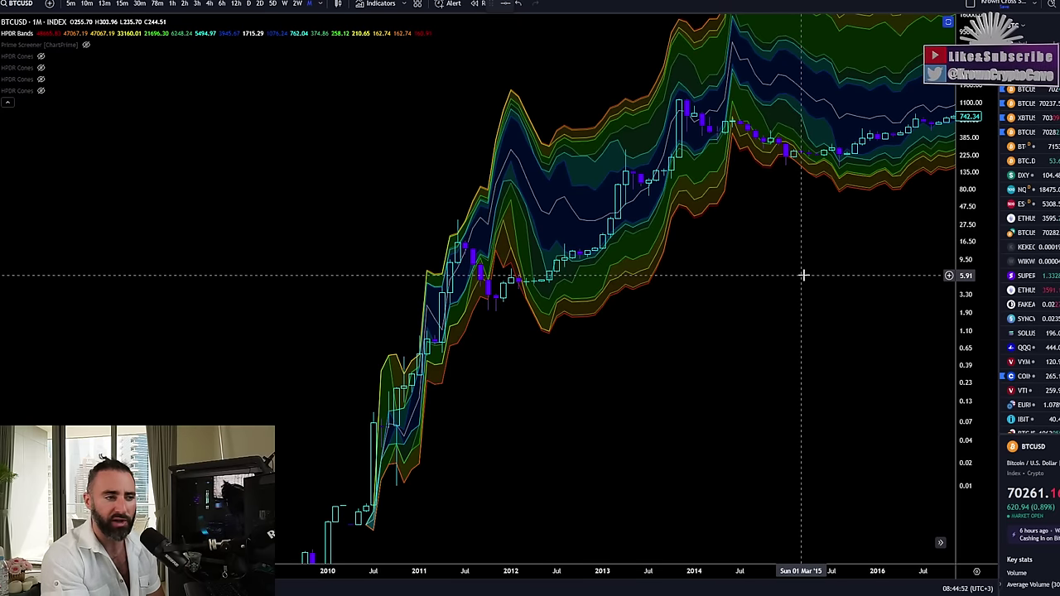
{"action": "left_click_drag", "start_coordinate": [864, 244], "coordinate": [601, 276]}
{"action": "left_click_drag", "start_coordinate": [726, 259], "coordinate": [584, 301]}
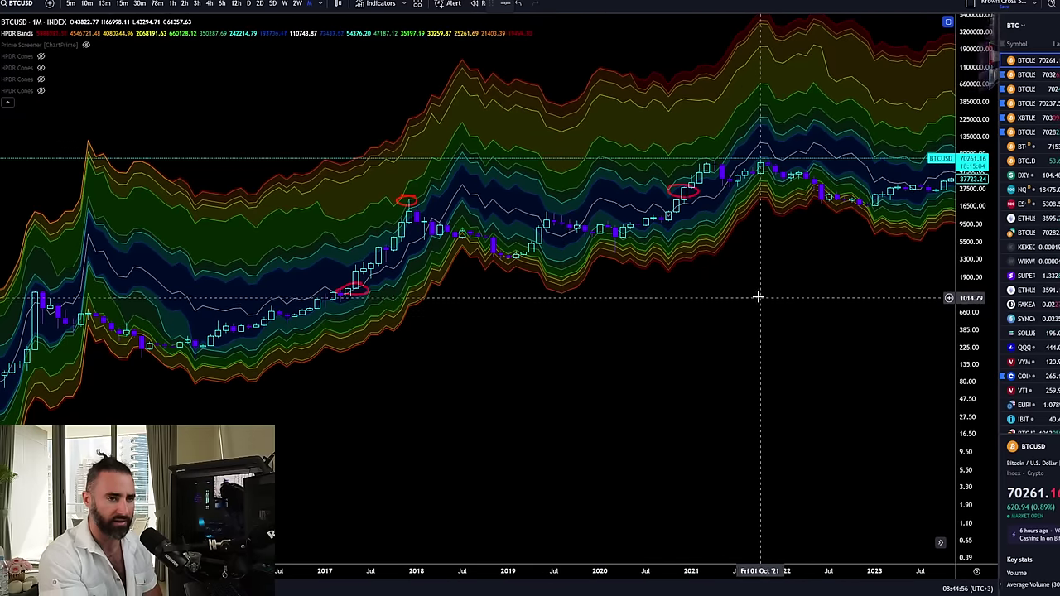
{"action": "left_click_drag", "start_coordinate": [759, 295], "coordinate": [458, 326]}
{"action": "left_click_drag", "start_coordinate": [612, 326], "coordinate": [544, 327]}
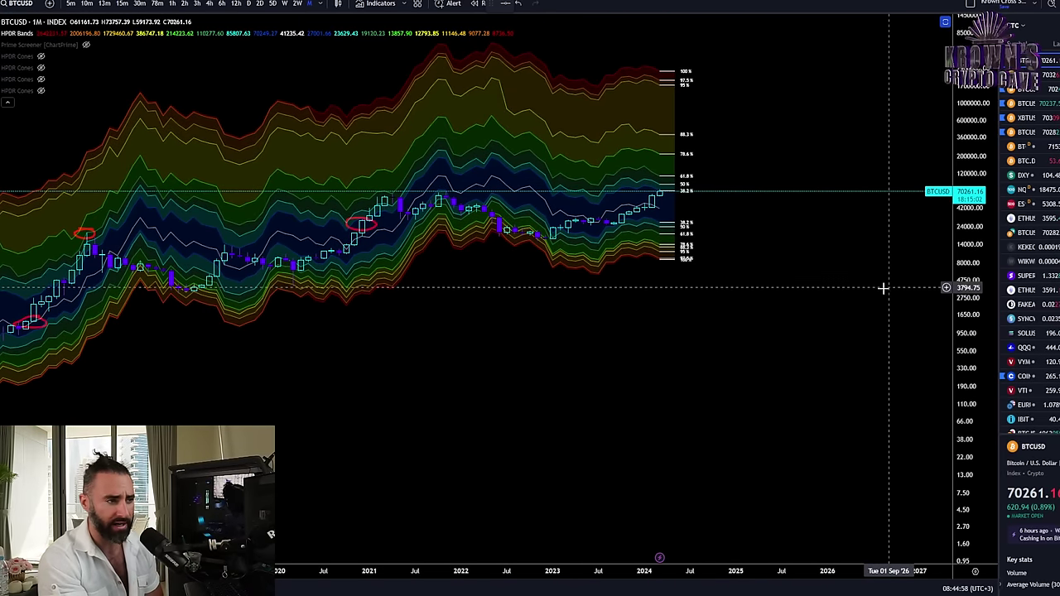
{"action": "scroll", "coordinate": [699, 313], "scroll_direction": "down", "scroll_amount": 2}
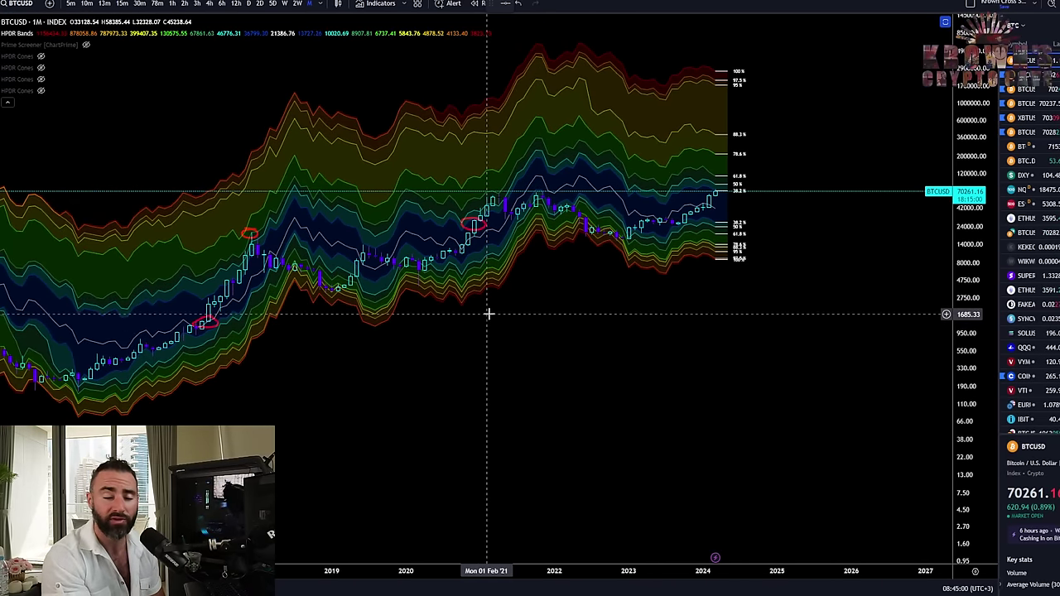
{"action": "left_click_drag", "start_coordinate": [615, 293], "coordinate": [712, 281]}
{"action": "left_click_drag", "start_coordinate": [945, 248], "coordinate": [945, 259]}
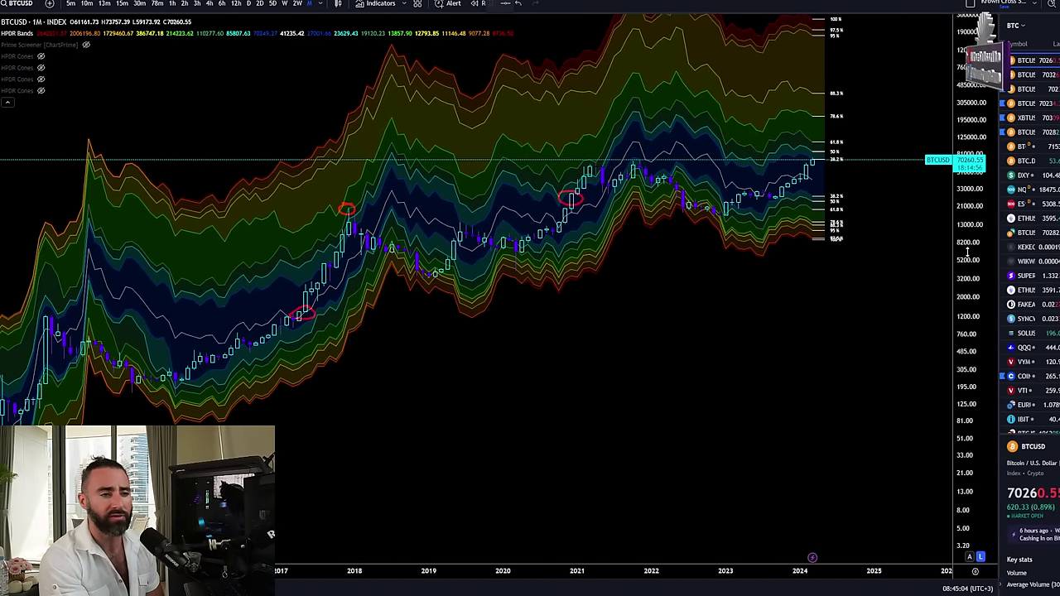
Step: Zoom into the 2022–2024 candles and circle the upper 61.8% band level label in red
{"action": "scroll", "coordinate": [859, 165], "scroll_direction": "up", "scroll_amount": 3}
{"action": "scroll", "coordinate": [858, 165], "scroll_direction": "up", "scroll_amount": 3}
{"action": "left_click_drag", "start_coordinate": [858, 166], "coordinate": [817, 260]}
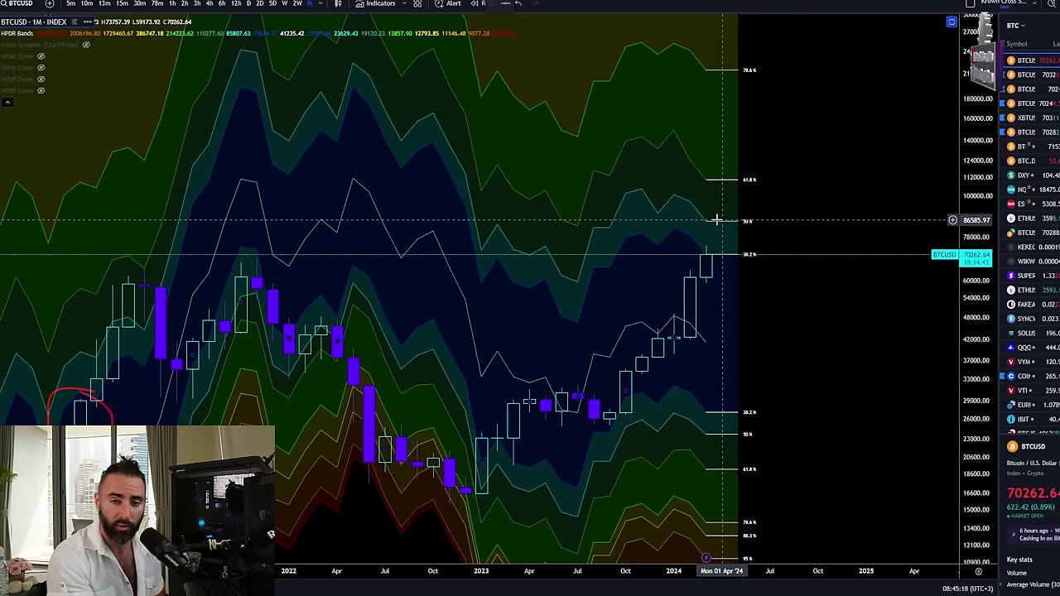
{"action": "scroll", "coordinate": [655, 275], "scroll_direction": "down", "scroll_amount": 5}
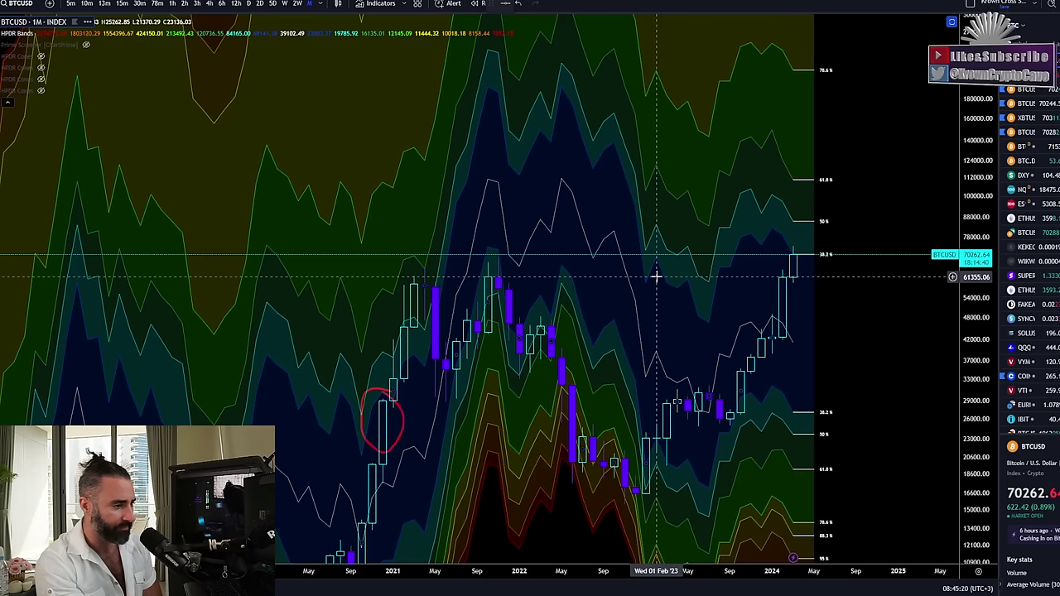
{"action": "scroll", "coordinate": [655, 275], "scroll_direction": "up", "scroll_amount": 5}
{"action": "scroll", "coordinate": [654, 276], "scroll_direction": "up", "scroll_amount": 2}
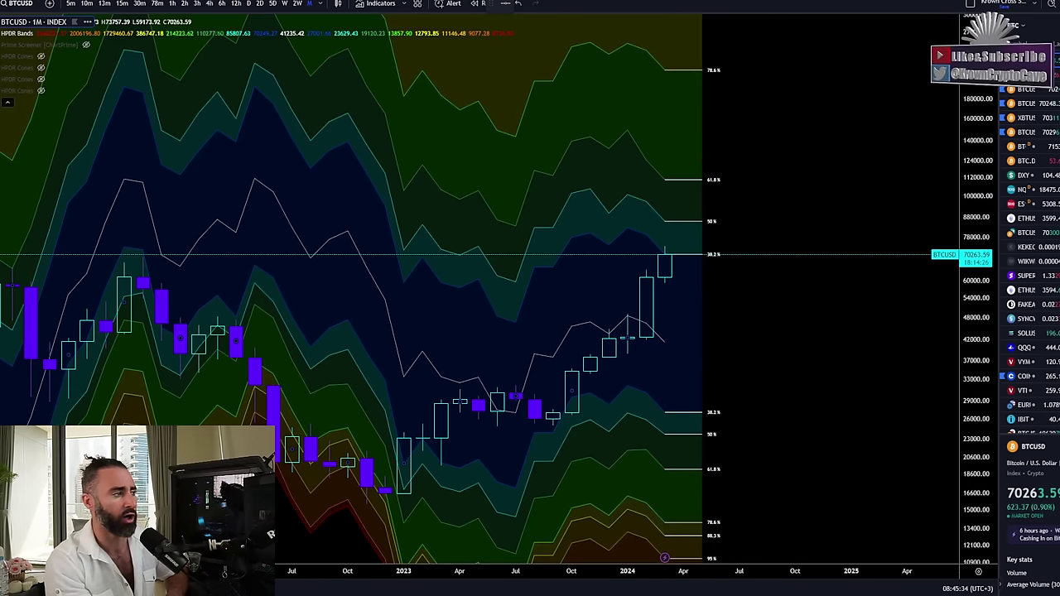
{"action": "mouse_move", "coordinate": [717, 171]}
{"action": "left_mouse_down"}
{"action": "mouse_move", "coordinate": [684, 185]}
{"action": "mouse_move", "coordinate": [722, 165]}
{"action": "left_mouse_up"}
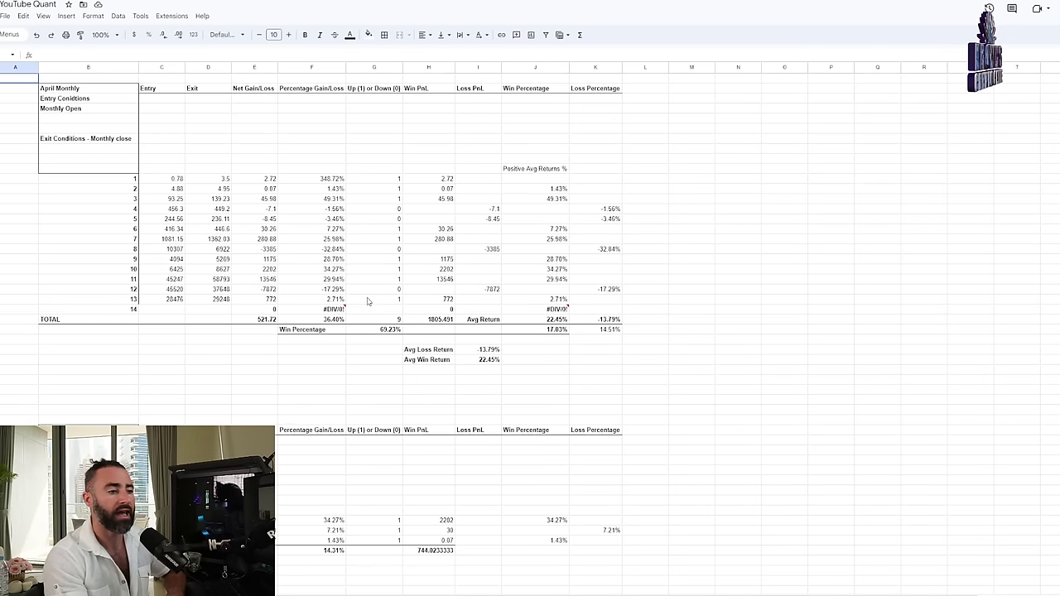
{"action": "left_click", "coordinate": [554, 319]}
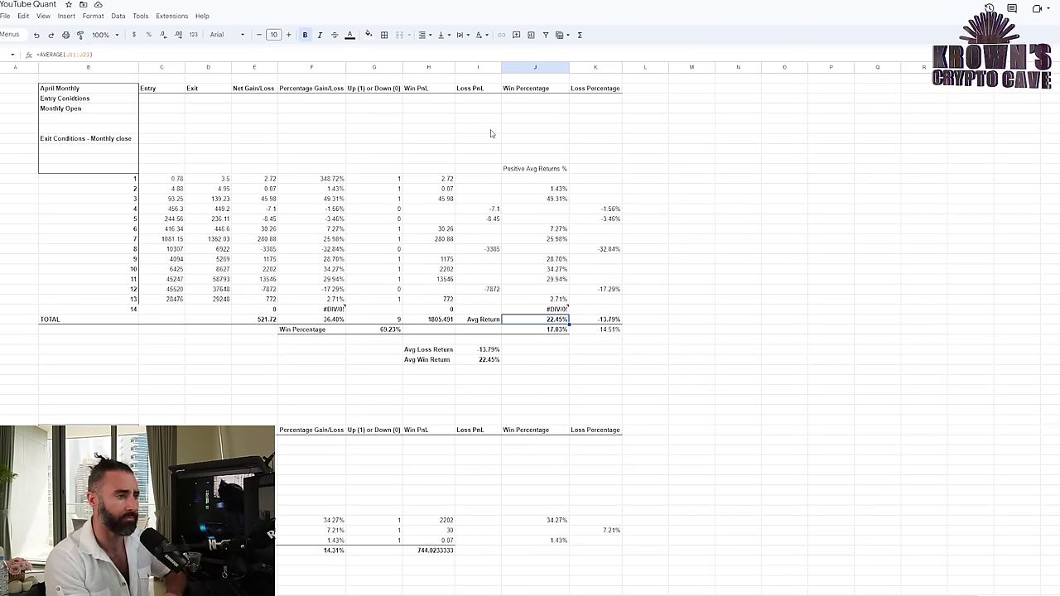
{"action": "left_click", "coordinate": [523, 180]}
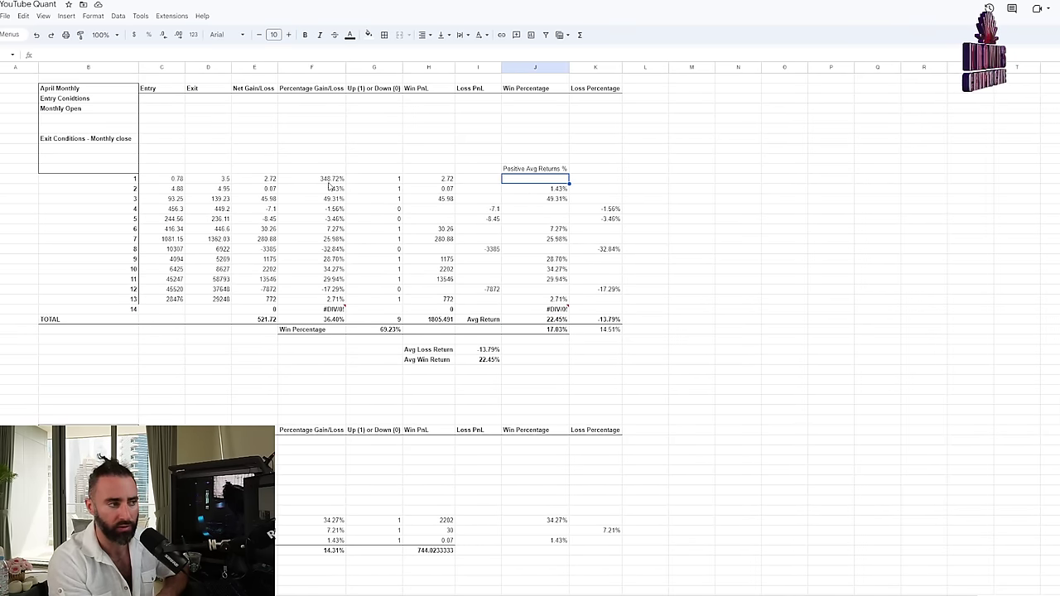
{"action": "left_click", "coordinate": [329, 181]}
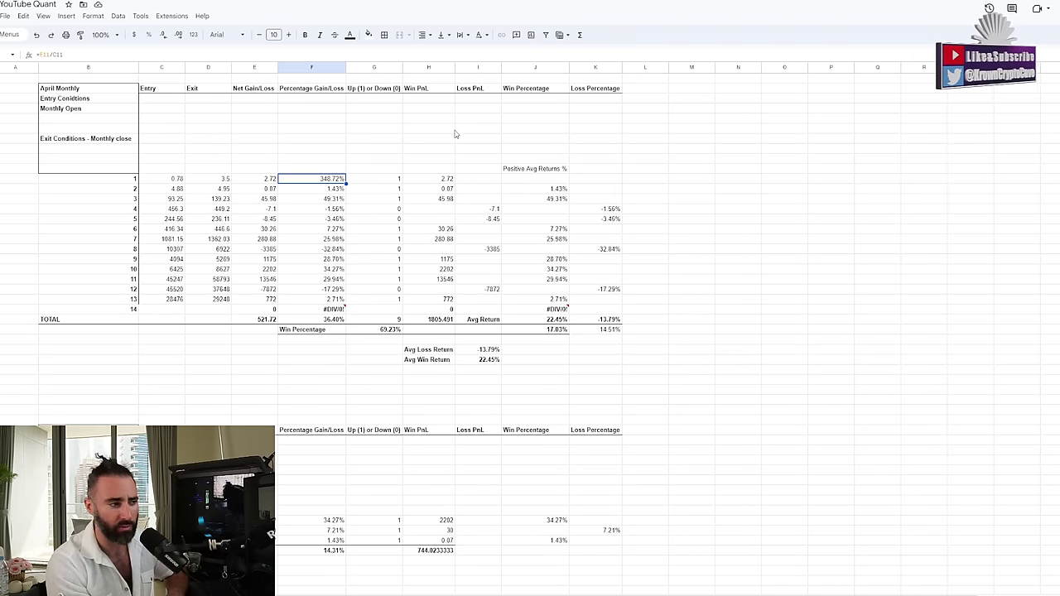
{"action": "left_click", "coordinate": [554, 322]}
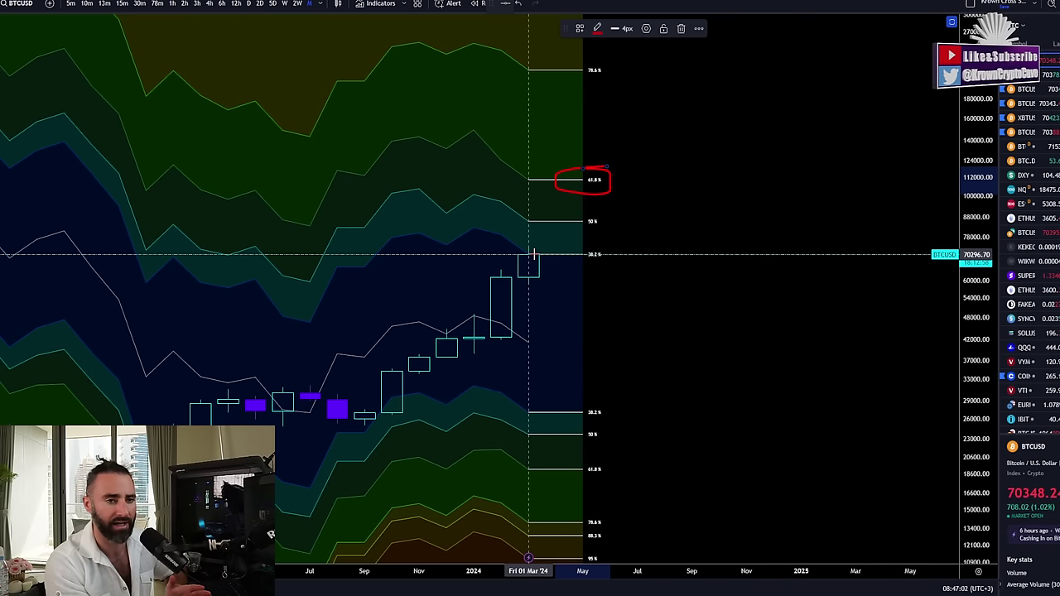
Step: Measure the roughly 22% rise from the March 2024 candle to the 50% band level
{"action": "left_click", "coordinate": [533, 253], "text": "shift"}
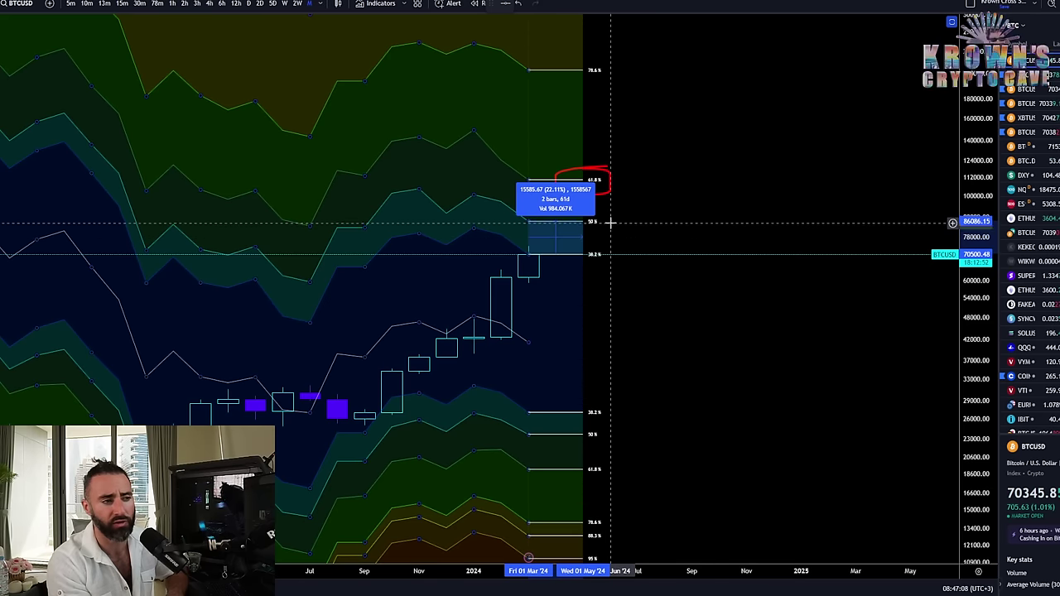
{"action": "left_click", "coordinate": [573, 223]}
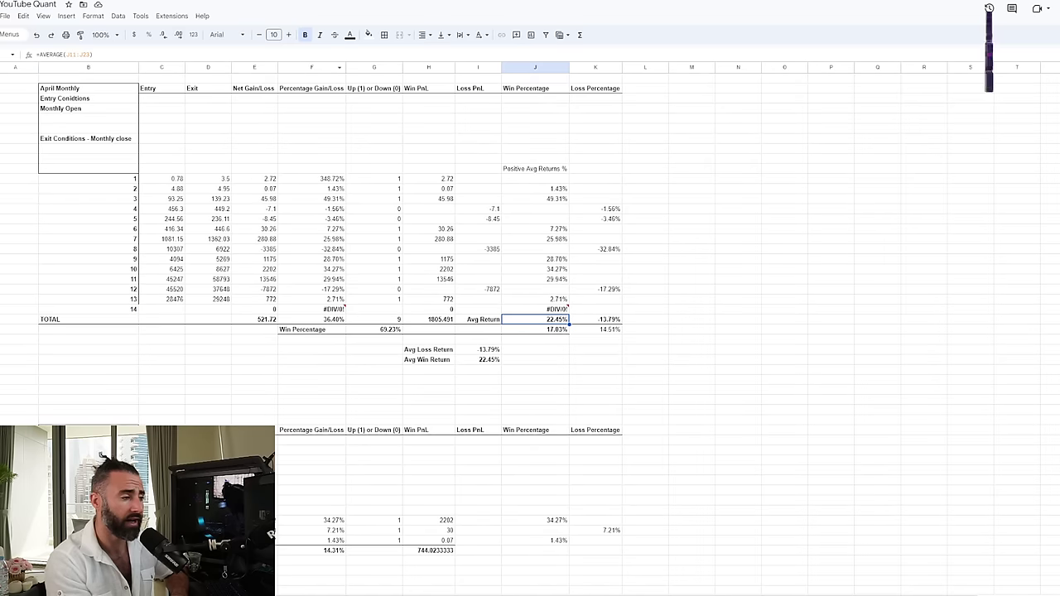
Step: Scroll past the TOTAL row to the April Monthly Elections and 2nd QTR Elections tables
{"action": "scroll", "coordinate": [331, 291], "scroll_direction": "down", "scroll_amount": 1}
{"action": "scroll", "coordinate": [331, 291], "scroll_direction": "down", "scroll_amount": 4}
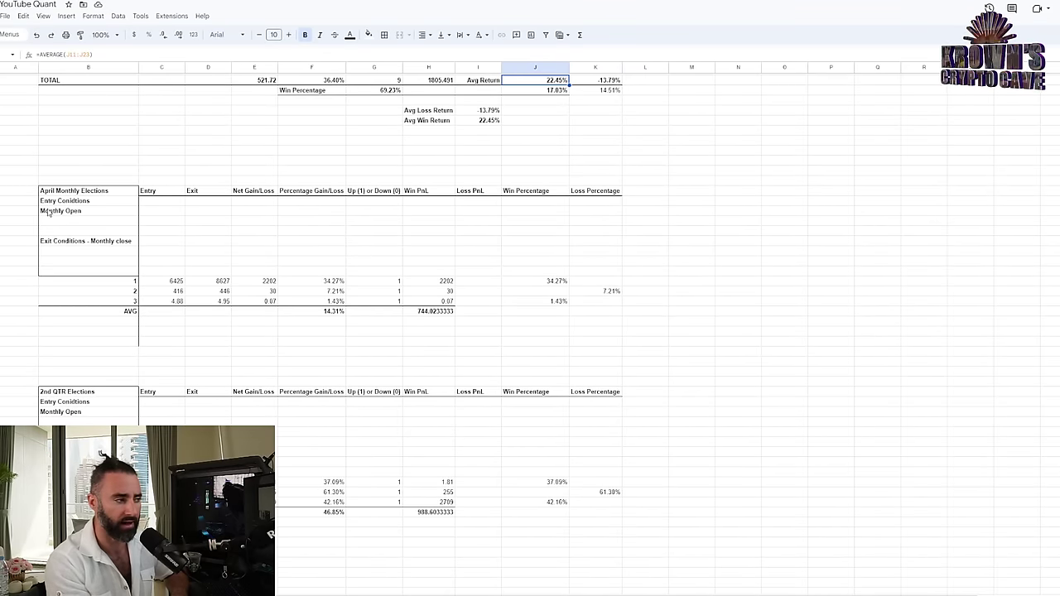
{"action": "scroll", "coordinate": [137, 210], "scroll_direction": "down", "scroll_amount": 1}
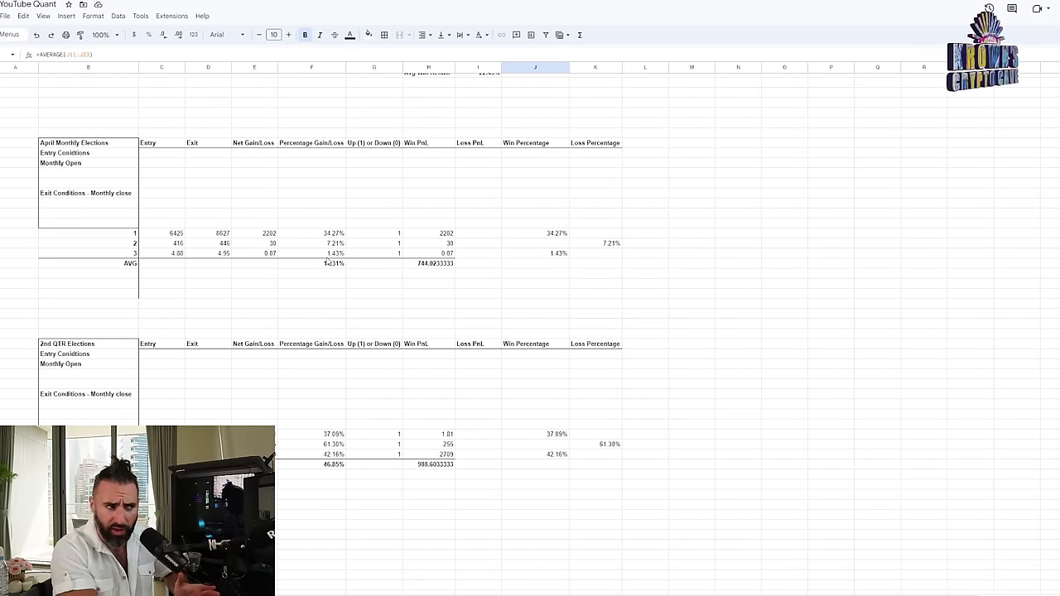
{"action": "scroll", "coordinate": [419, 296], "scroll_direction": "down", "scroll_amount": 3}
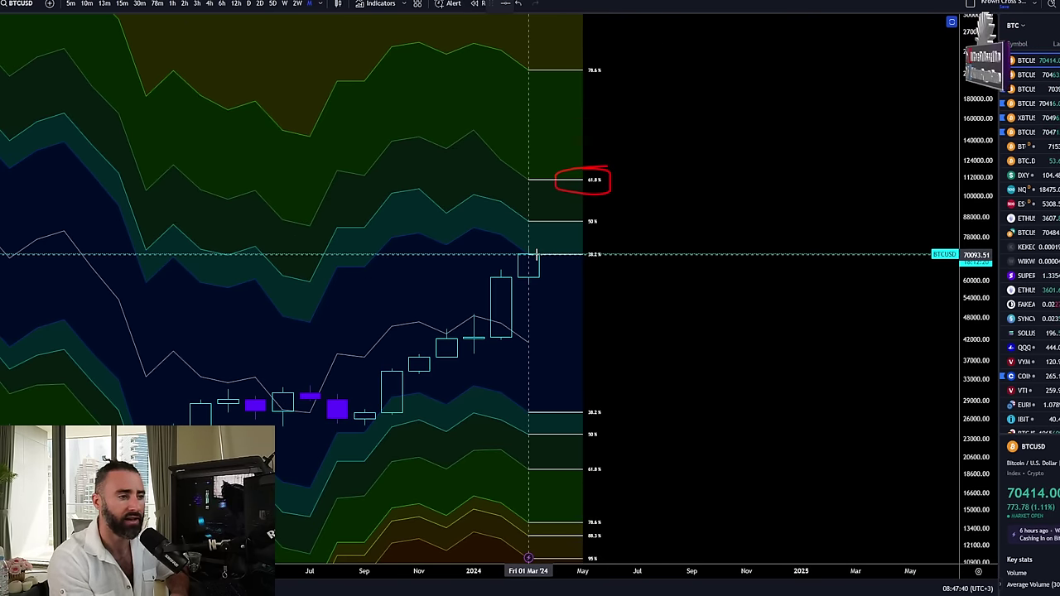
{"action": "left_click", "coordinate": [528, 253], "text": "shift"}
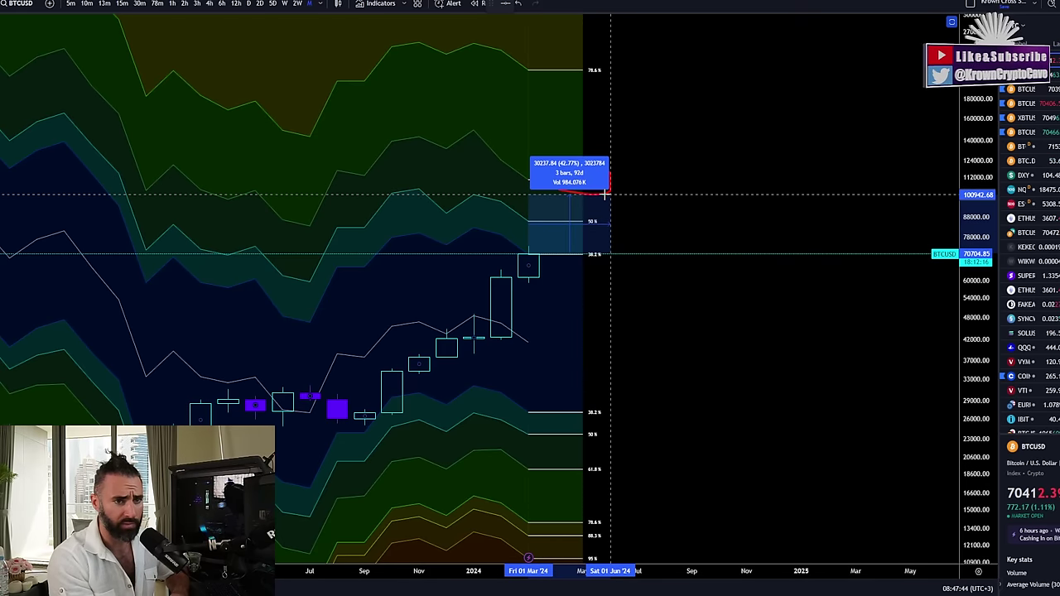
{"action": "left_click", "coordinate": [605, 197]}
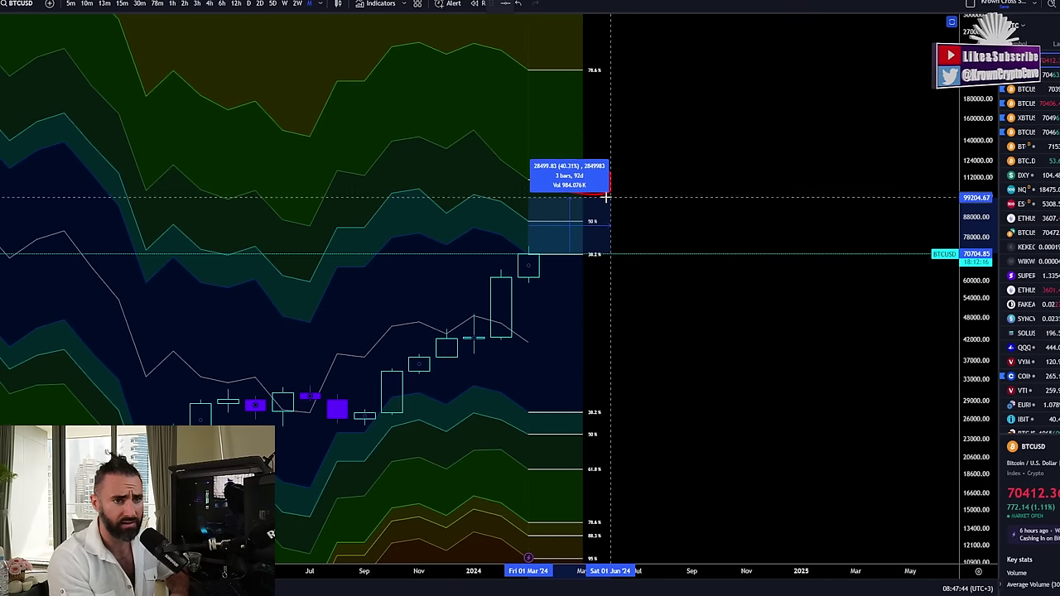
{"action": "left_click", "coordinate": [638, 150]}
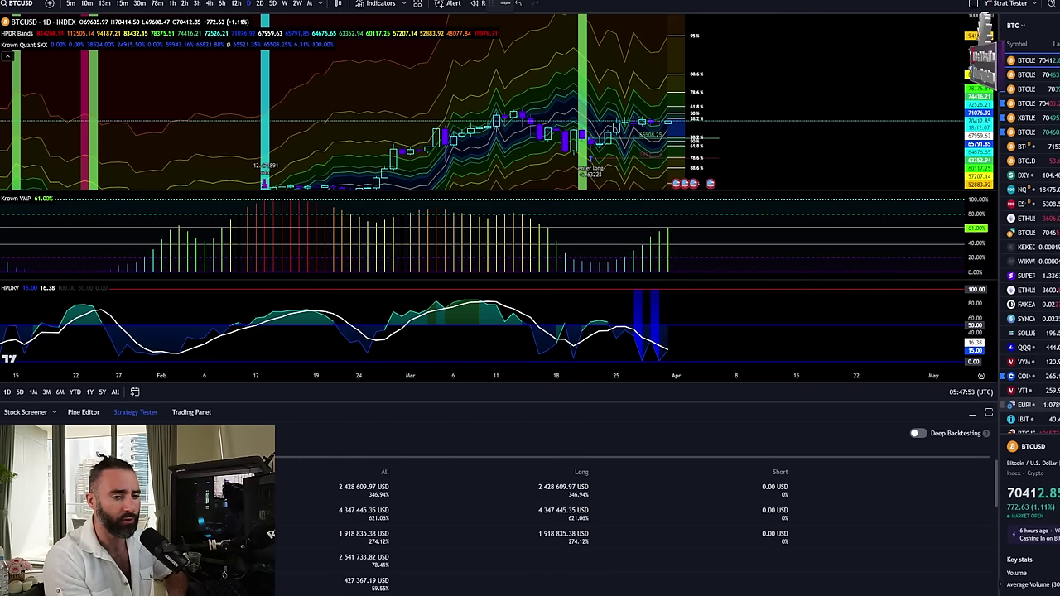
Step: Maximise the Krown Quant SKX results, review Performance Summary, then return to the equity-curve Overview
{"action": "left_click", "coordinate": [988, 412]}
{"action": "left_click", "coordinate": [18, 40]}
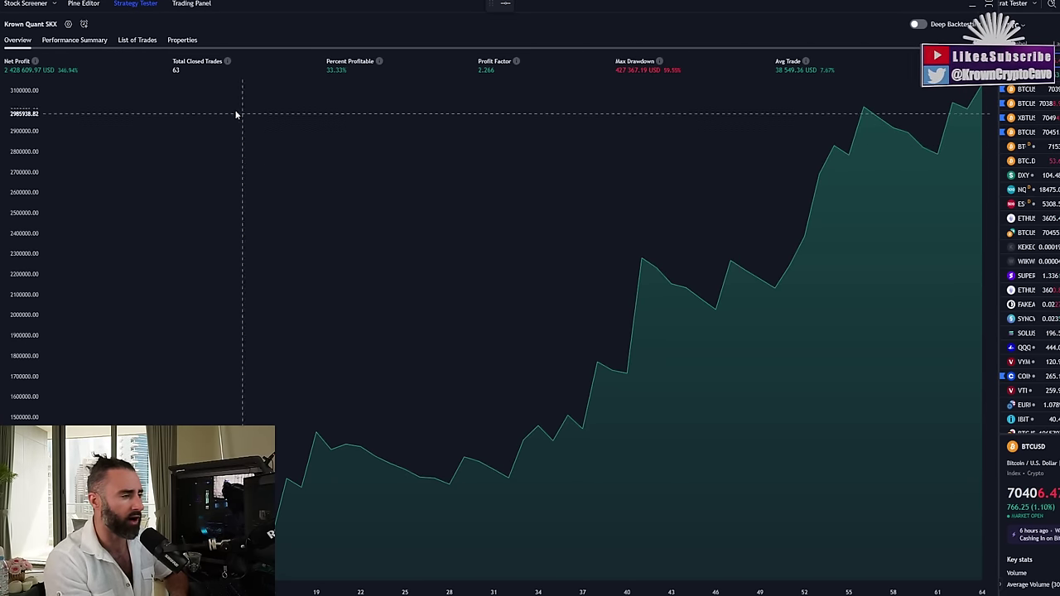
{"action": "left_click", "coordinate": [73, 39]}
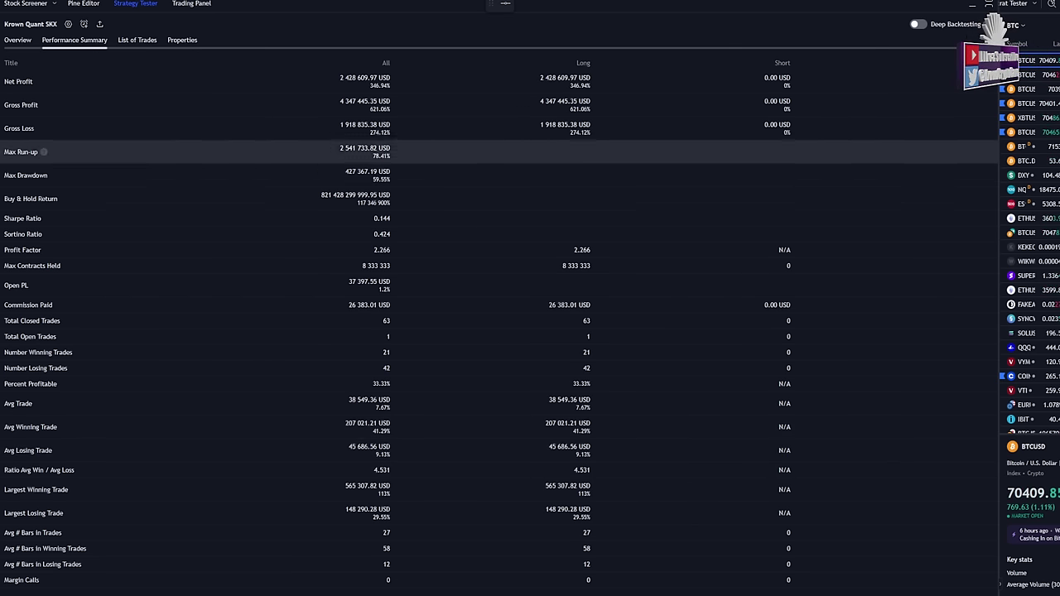
{"action": "left_click", "coordinate": [17, 40]}
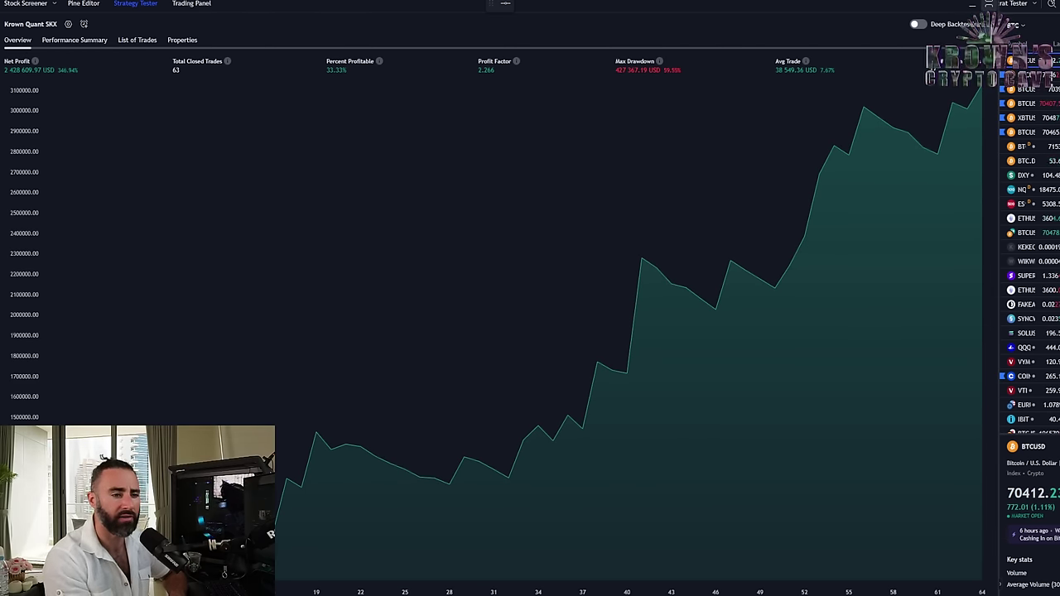
Step: Restore the daily chart, measure from the 22 Mar candle, then show Performance Summary full-screen
{"action": "left_click", "coordinate": [987, 4]}
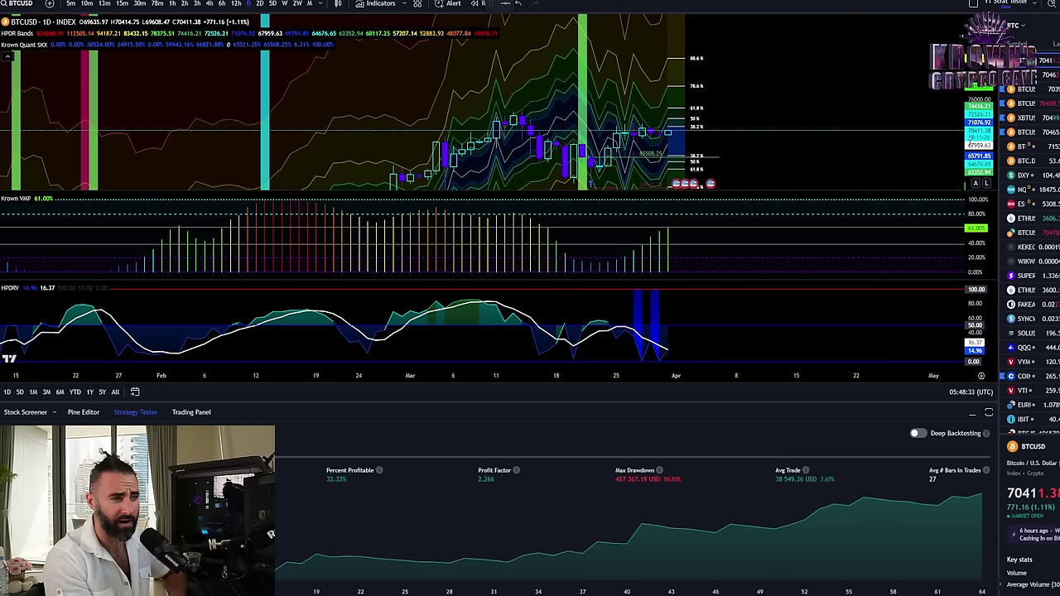
{"action": "double_click", "coordinate": [764, 152]}
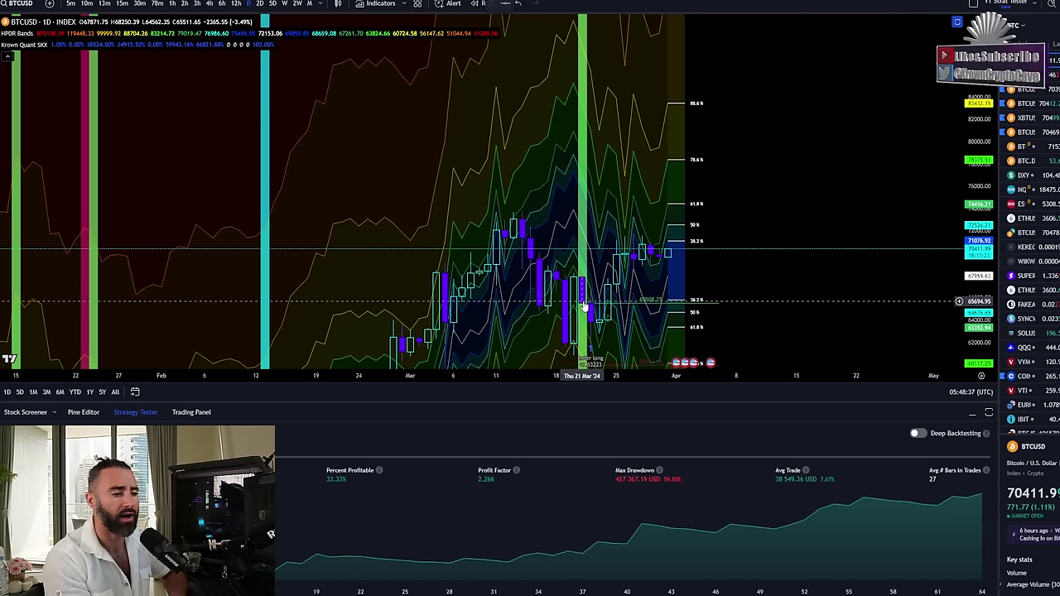
{"action": "left_click_drag", "start_coordinate": [860, 192], "coordinate": [842, 175]}
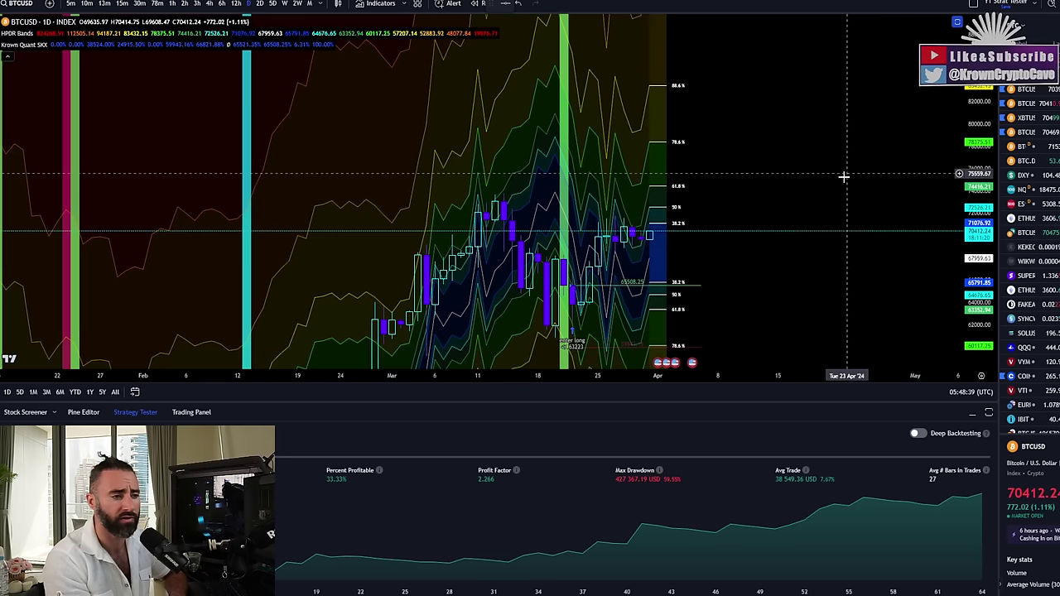
{"action": "left_click", "coordinate": [572, 285], "text": "shift"}
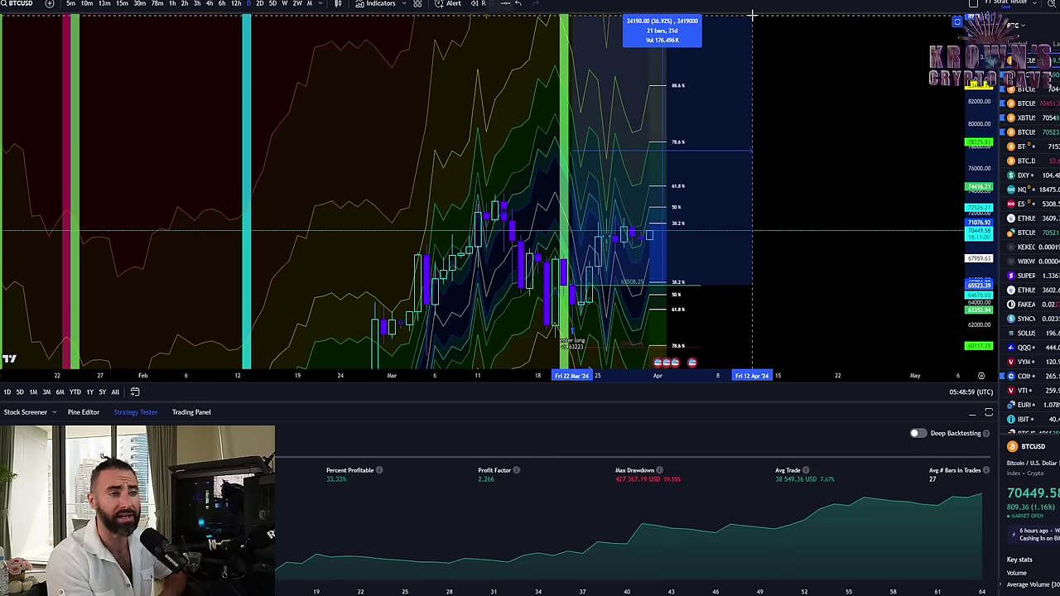
{"action": "left_click", "coordinate": [466, 183]}
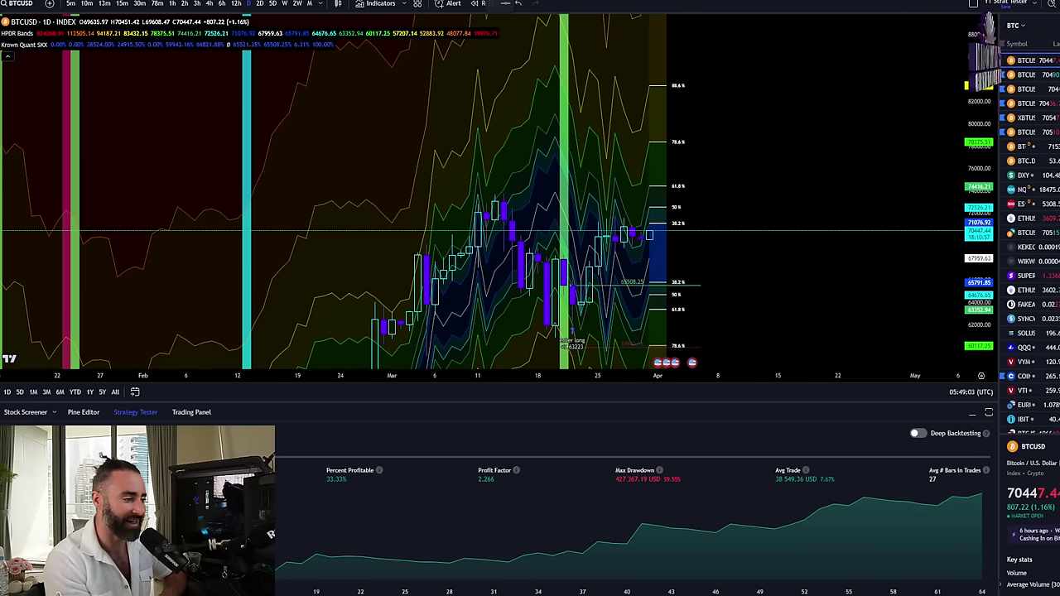
{"action": "left_click", "coordinate": [74, 448]}
{"action": "left_click", "coordinate": [988, 411]}
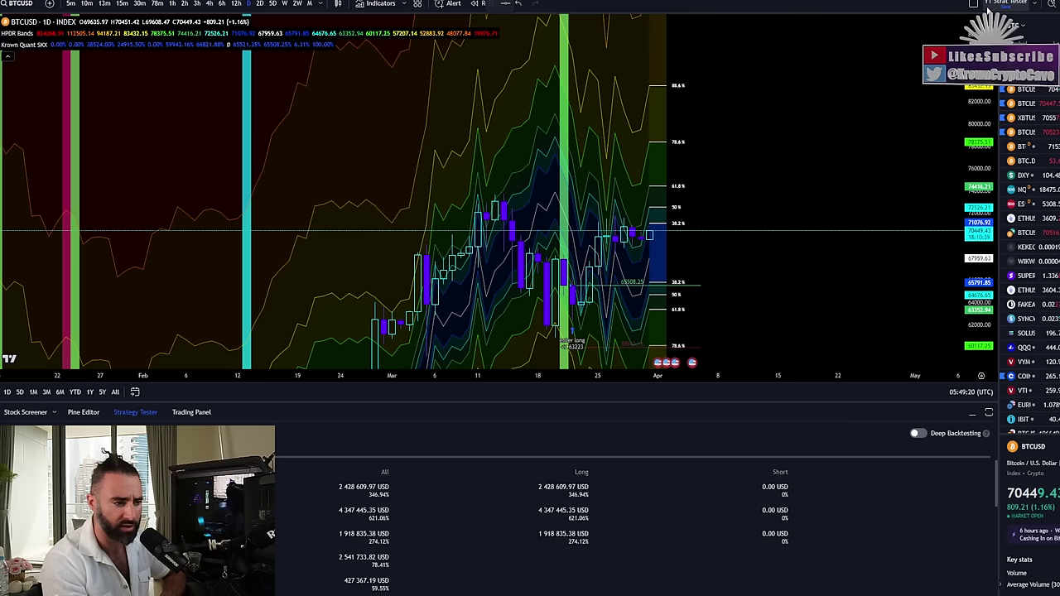
Step: Restore the daily chart above the results, measure from the 21 Mar low, and reveal the upper bands
{"action": "left_click_drag", "start_coordinate": [505, 4], "coordinate": [505, 402]}
{"action": "left_click_drag", "start_coordinate": [729, 305], "coordinate": [693, 268]}
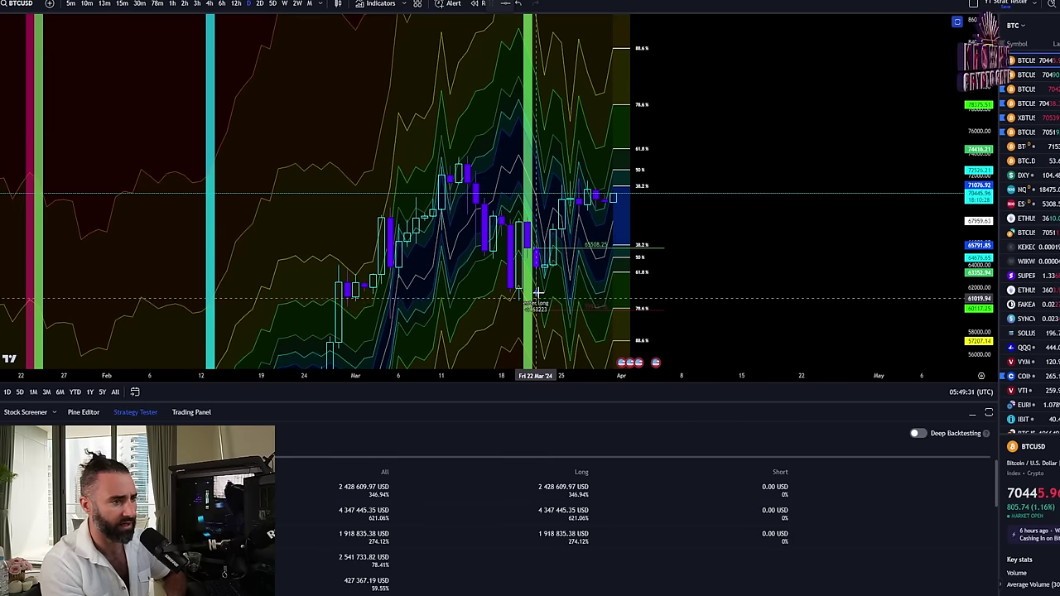
{"action": "left_click", "coordinate": [526, 245], "text": "shift"}
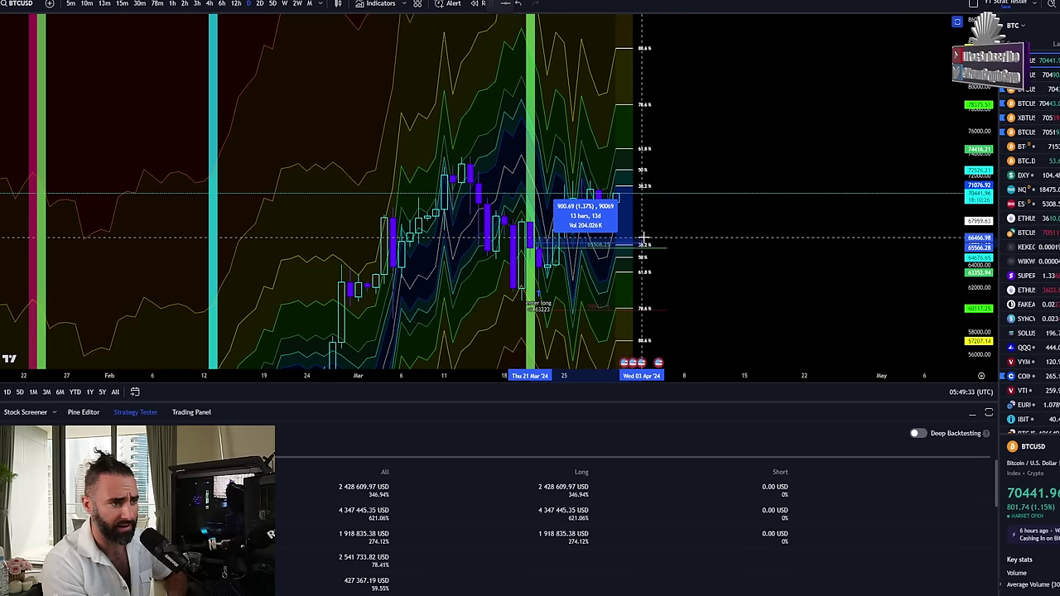
{"action": "left_click", "coordinate": [633, 238]}
{"action": "left_click", "coordinate": [729, 120]}
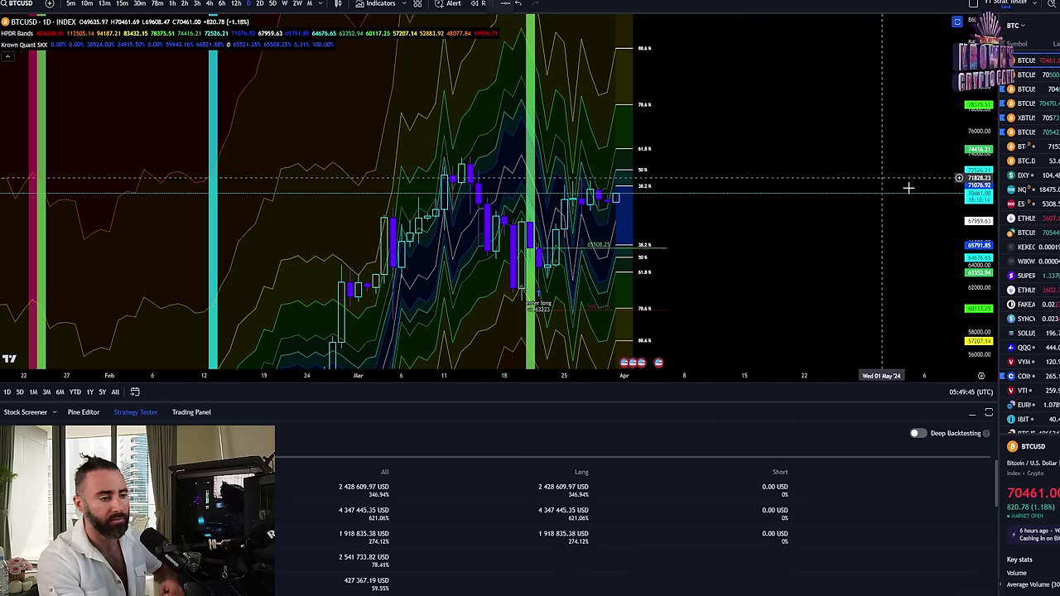
{"action": "left_click_drag", "start_coordinate": [819, 111], "coordinate": [790, 202]}
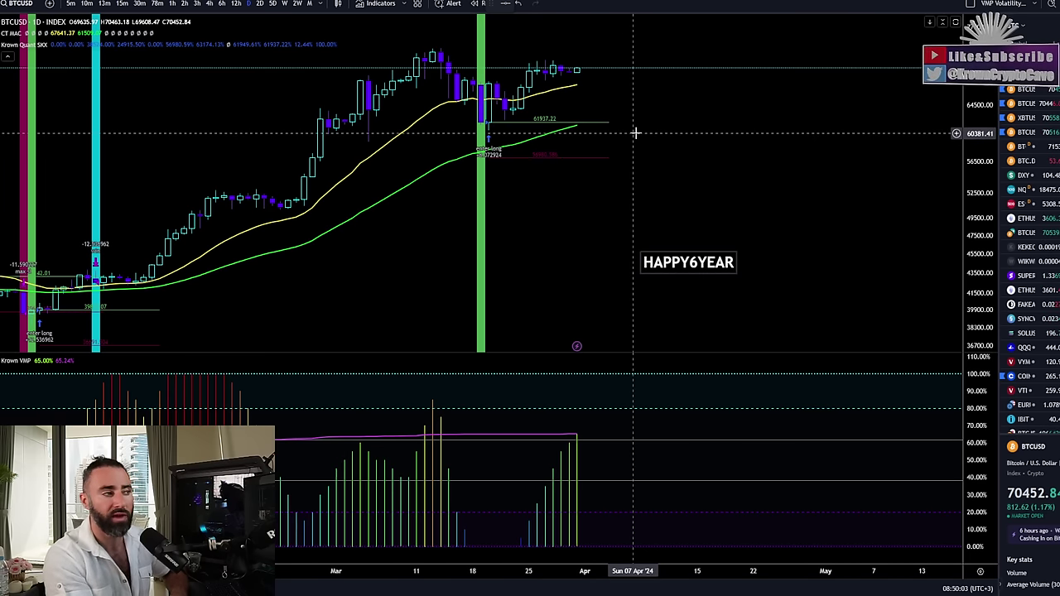
Step: Show the Krown Quant SKX Performance Summary maximised, then restore it below the daily chart
{"action": "left_click_drag", "start_coordinate": [634, 132], "coordinate": [658, 190]}
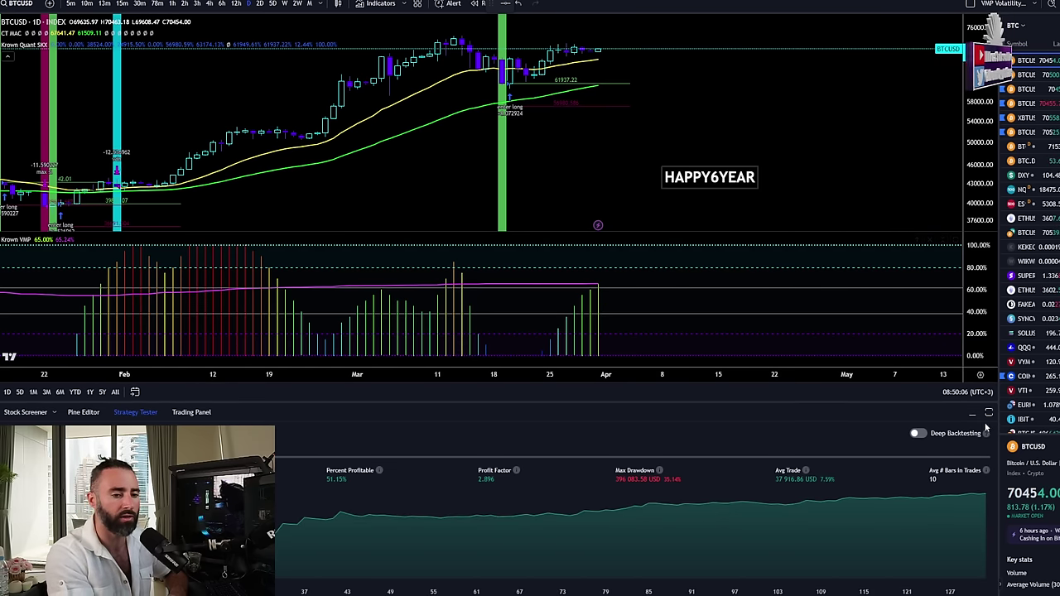
{"action": "left_click", "coordinate": [988, 407]}
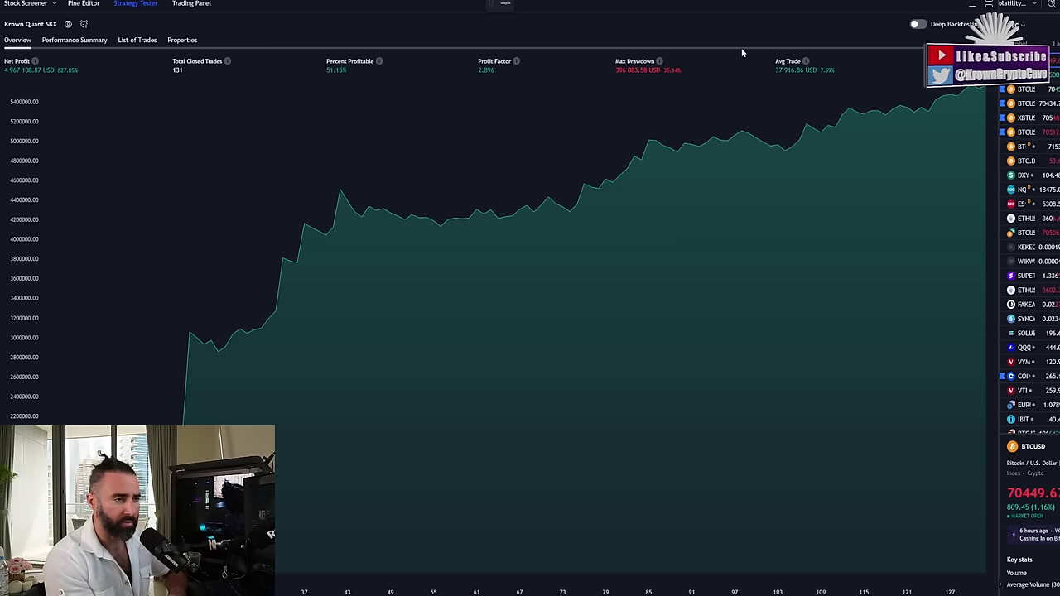
{"action": "left_click", "coordinate": [77, 43]}
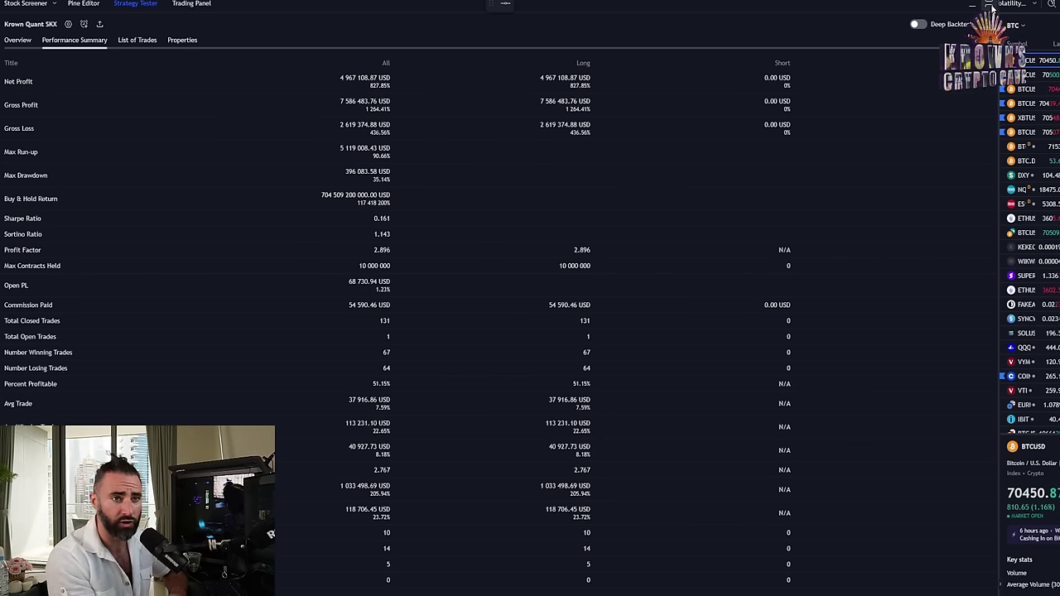
{"action": "key", "text": "shift+Escape"}
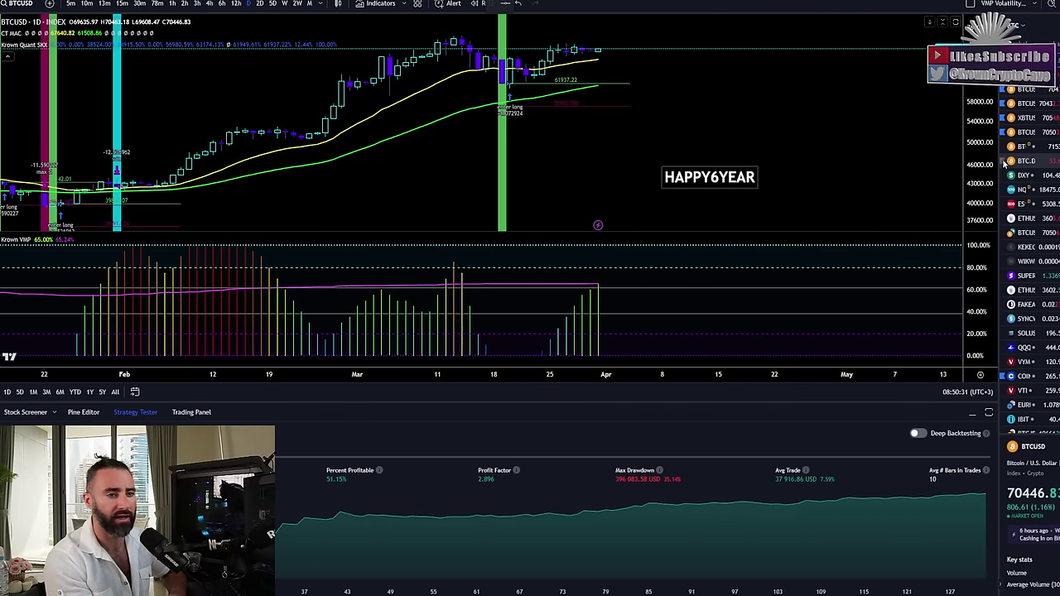
Step: Compress the price scale, then measure from the 20 Mar candle to 5 Apr and dismiss it
{"action": "left_click_drag", "start_coordinate": [981, 223], "coordinate": [911, 161]}
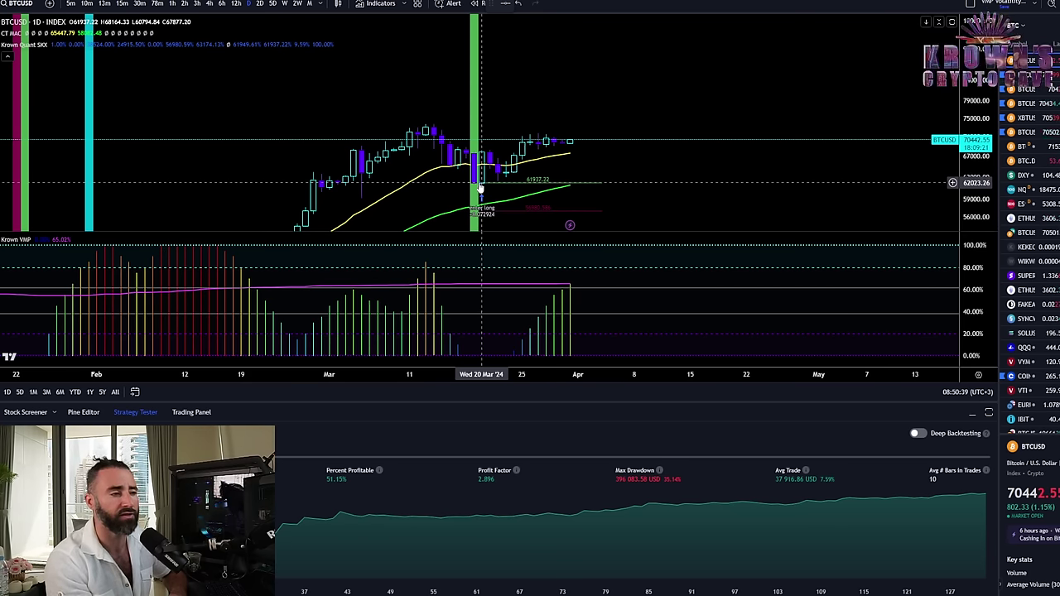
{"action": "left_click", "coordinate": [480, 182], "text": "shift"}
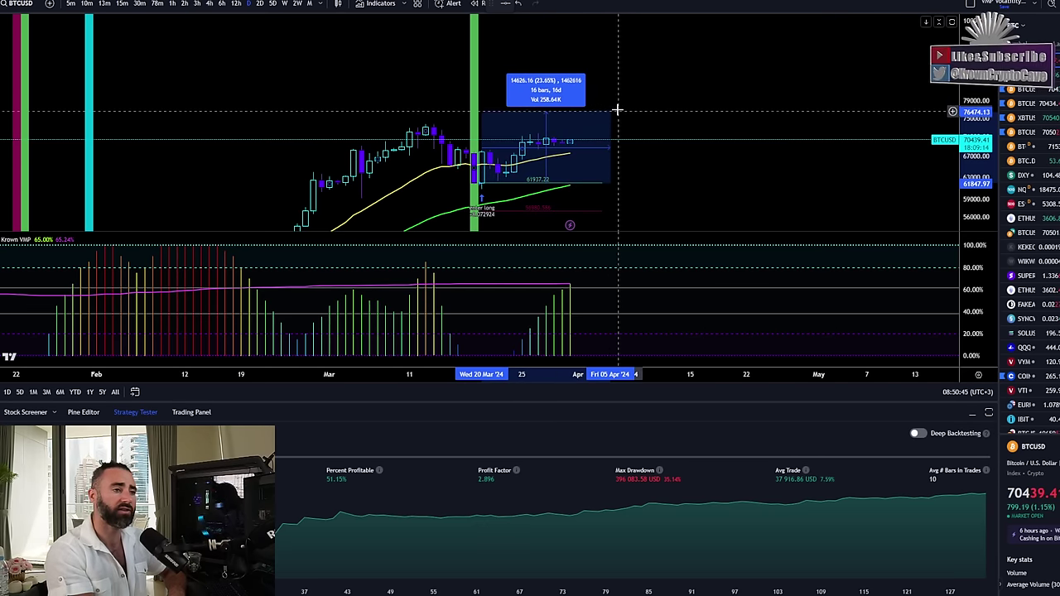
{"action": "left_click", "coordinate": [634, 100]}
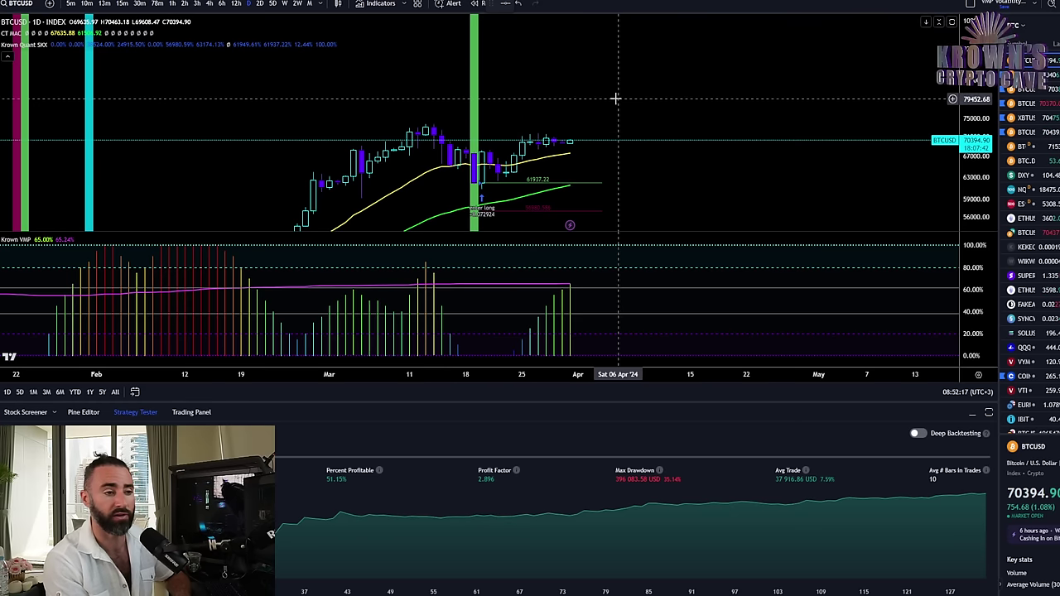
{"action": "left_click_drag", "start_coordinate": [615, 97], "coordinate": [532, 97]}
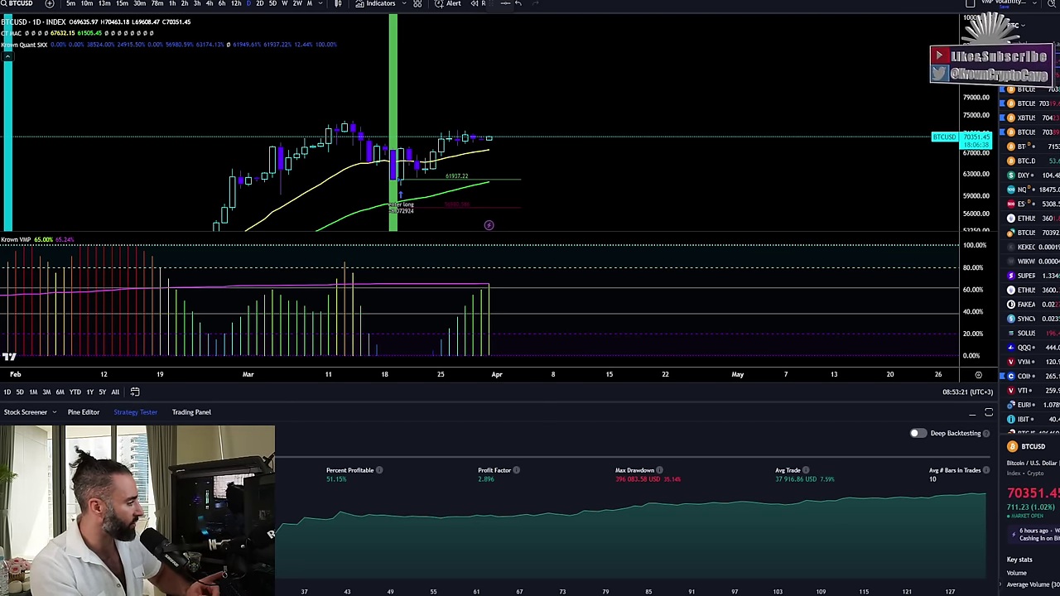
Step: Switch the BTCUSD chart to daily candles and auto-fit the price scale to recent candles
{"action": "key", "text": "ctrl+Tab"}
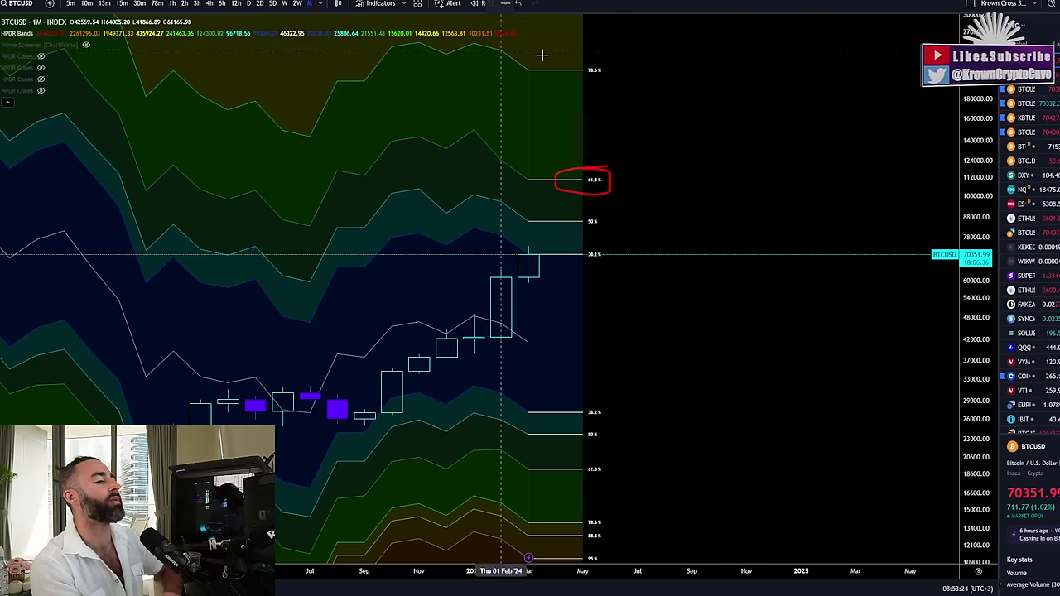
{"action": "left_click", "coordinate": [249, 3]}
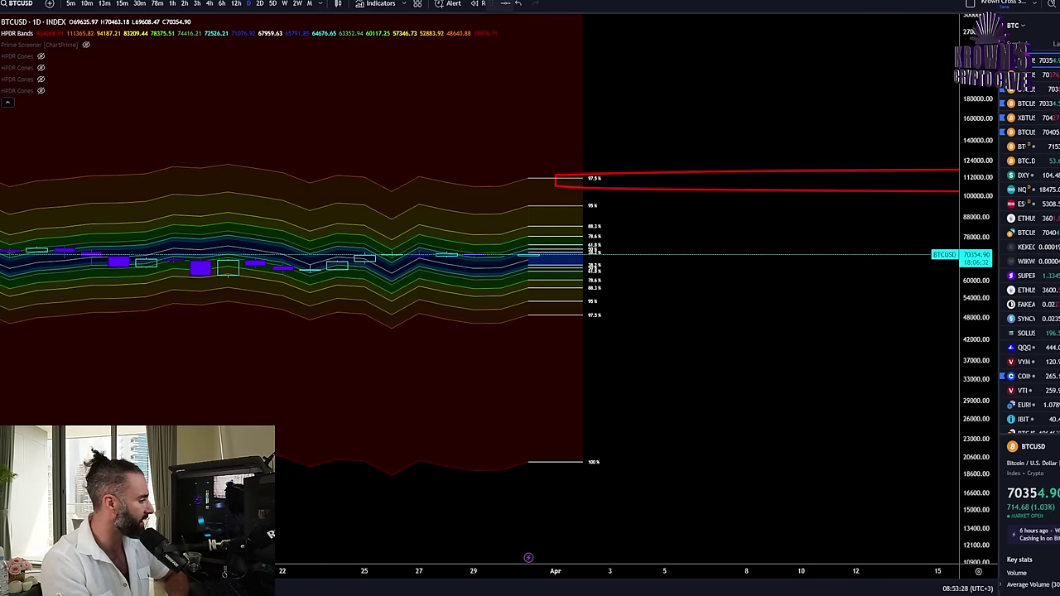
{"action": "double_click", "coordinate": [977, 556]}
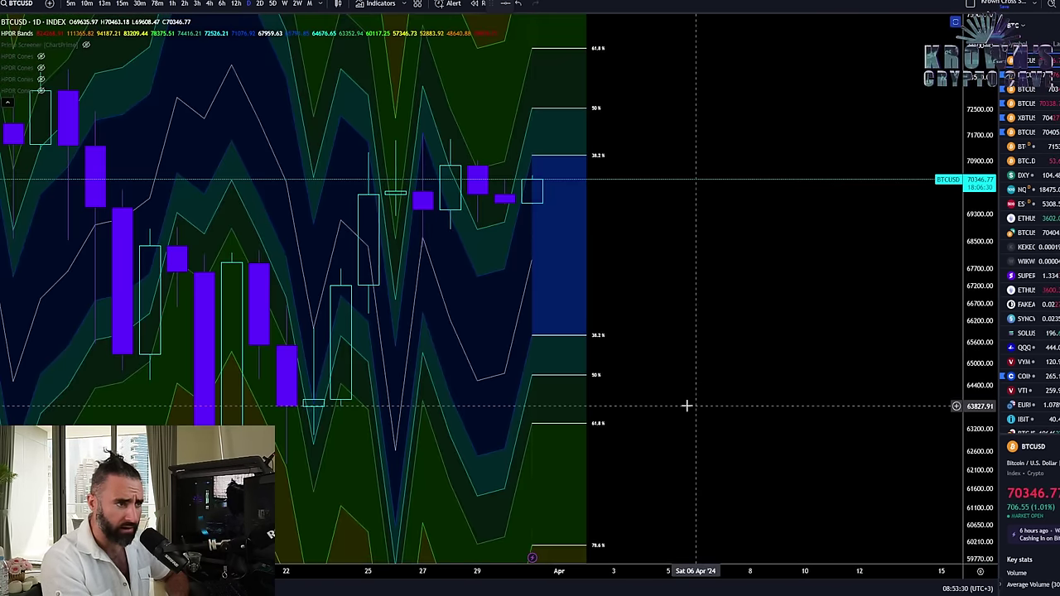
Step: Circle the 27 Mar daily highs near the 38.2% HPDR level in red
{"action": "scroll", "coordinate": [728, 364], "scroll_direction": "down", "scroll_amount": 3}
{"action": "scroll", "coordinate": [816, 306], "scroll_direction": "up", "scroll_amount": 2}
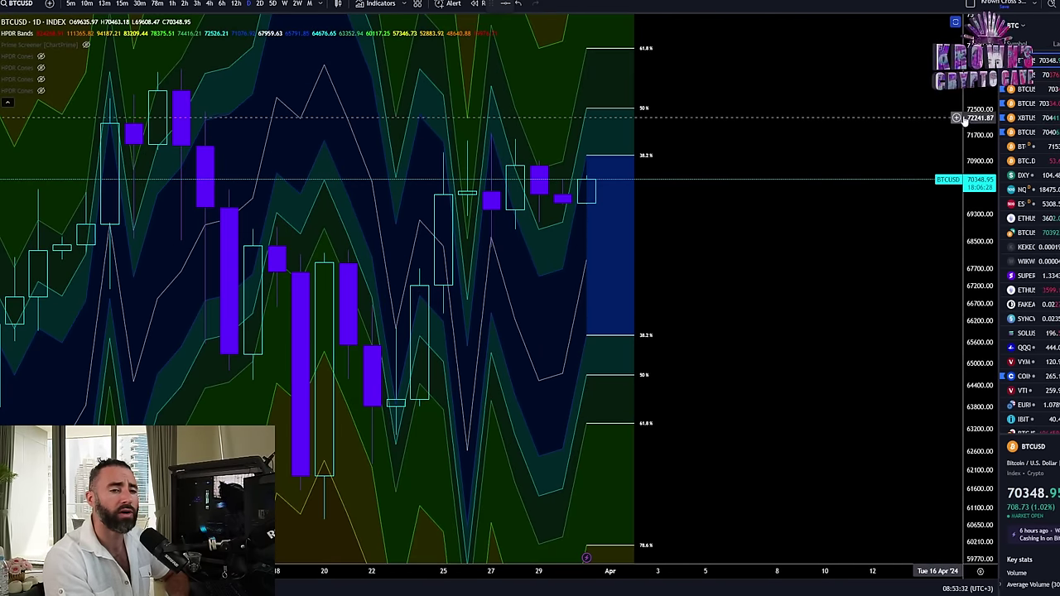
{"action": "scroll", "coordinate": [804, 171], "scroll_direction": "up", "scroll_amount": 1}
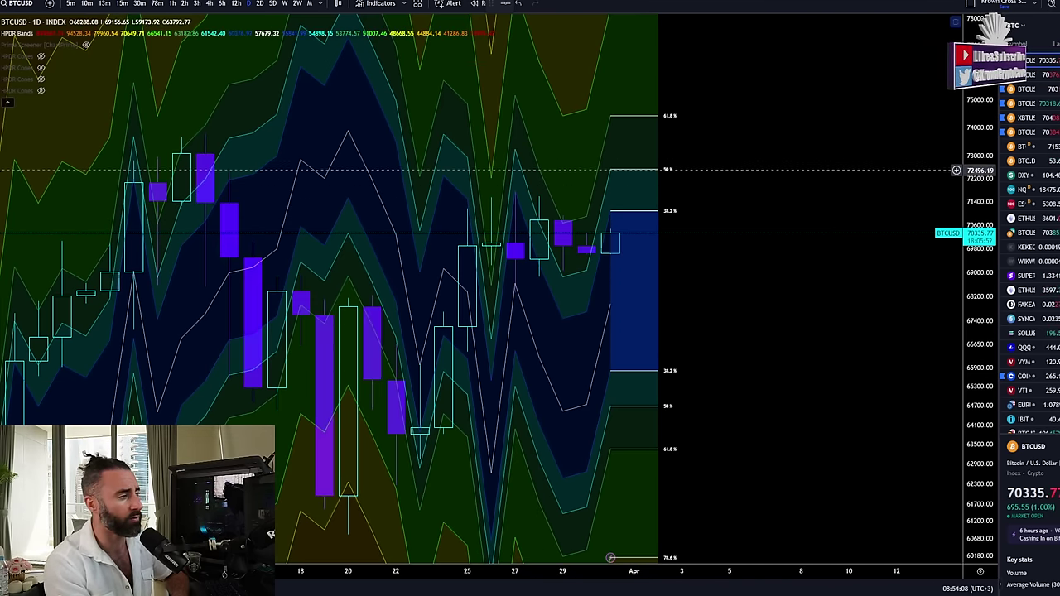
{"action": "mouse_move", "coordinate": [550, 184]}
{"action": "left_mouse_down"}
{"action": "mouse_move", "coordinate": [491, 182]}
{"action": "mouse_move", "coordinate": [510, 196]}
{"action": "left_mouse_up"}
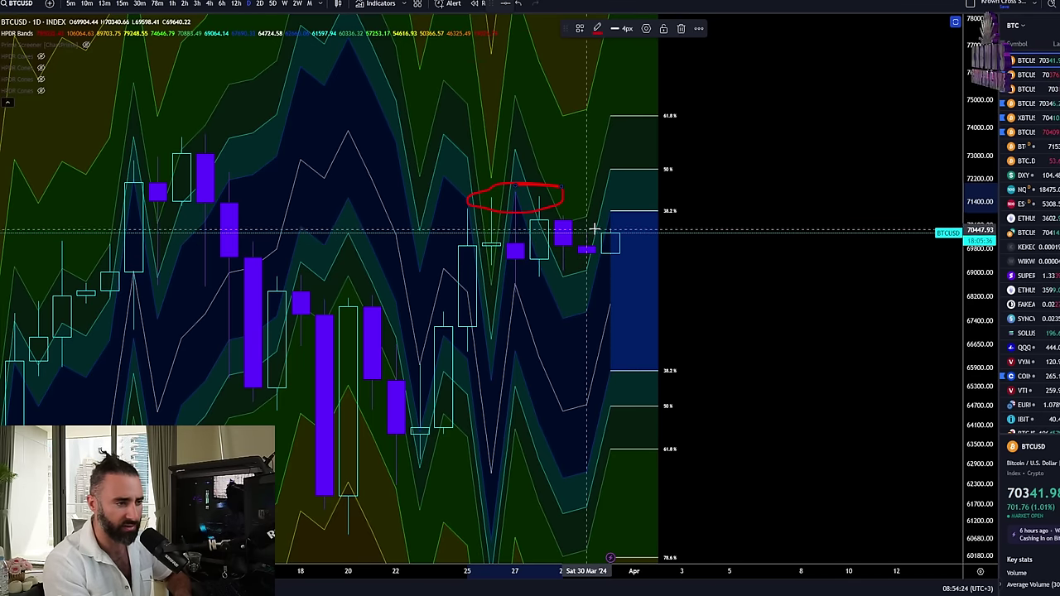
Step: Toggle the HPDRV oscillator pane between full-chart and the three-pane layout on daily BTCUSD
{"action": "left_click", "coordinate": [5, 25]}
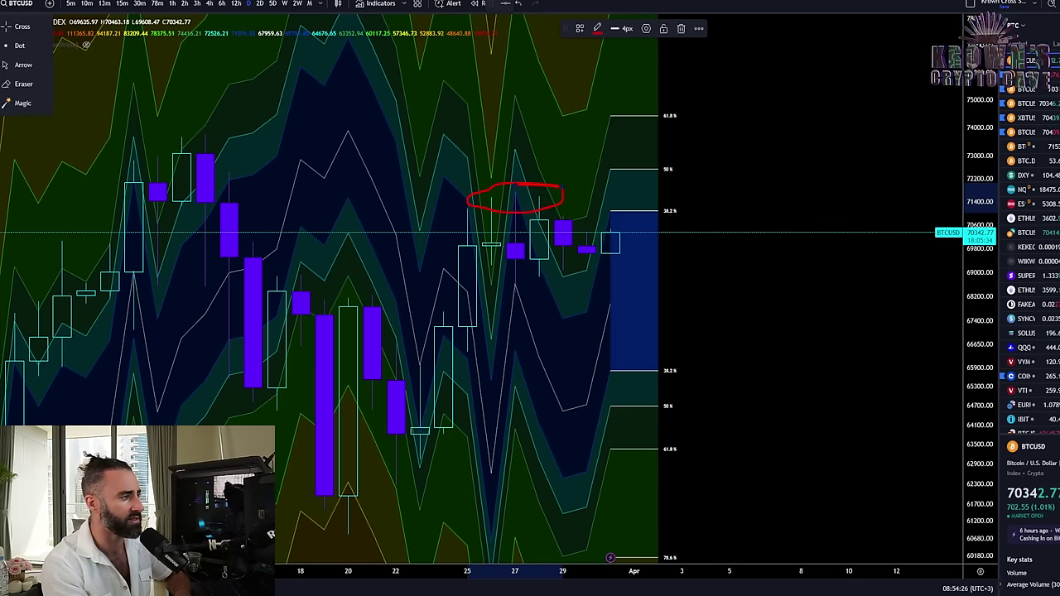
{"action": "left_click", "coordinate": [23, 26]}
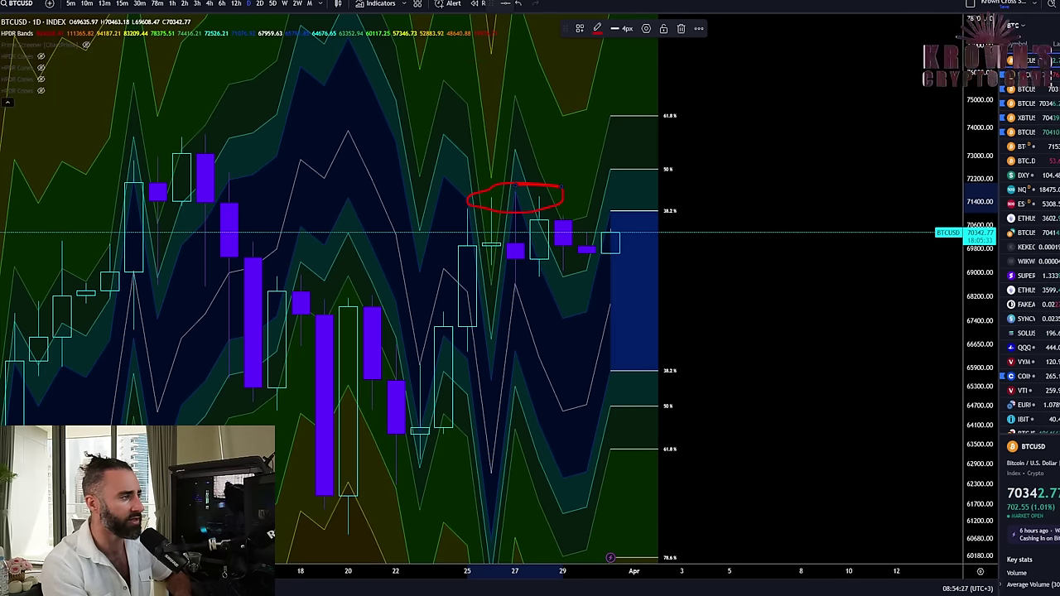
{"action": "double_click", "coordinate": [700, 163]}
{"action": "double_click", "coordinate": [629, 502]}
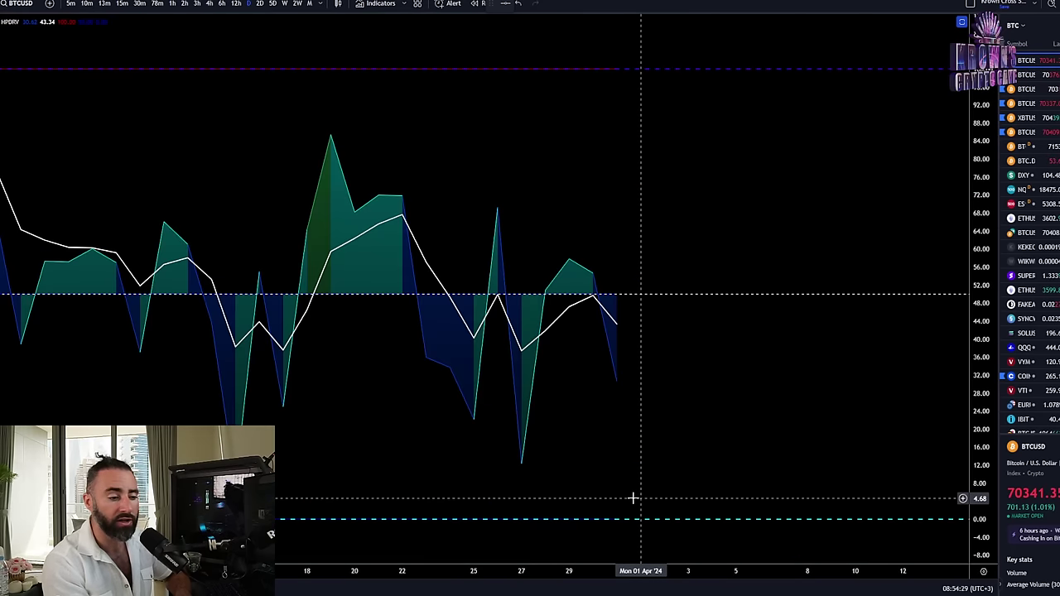
{"action": "double_click", "coordinate": [672, 227]}
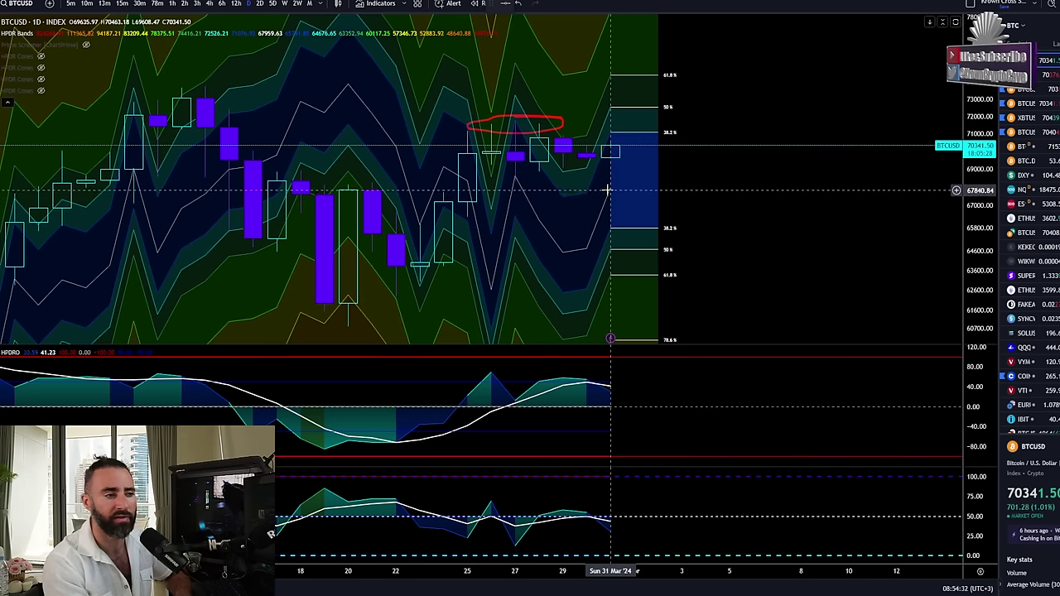
{"action": "scroll", "coordinate": [665, 403], "scroll_direction": "down", "scroll_amount": 1}
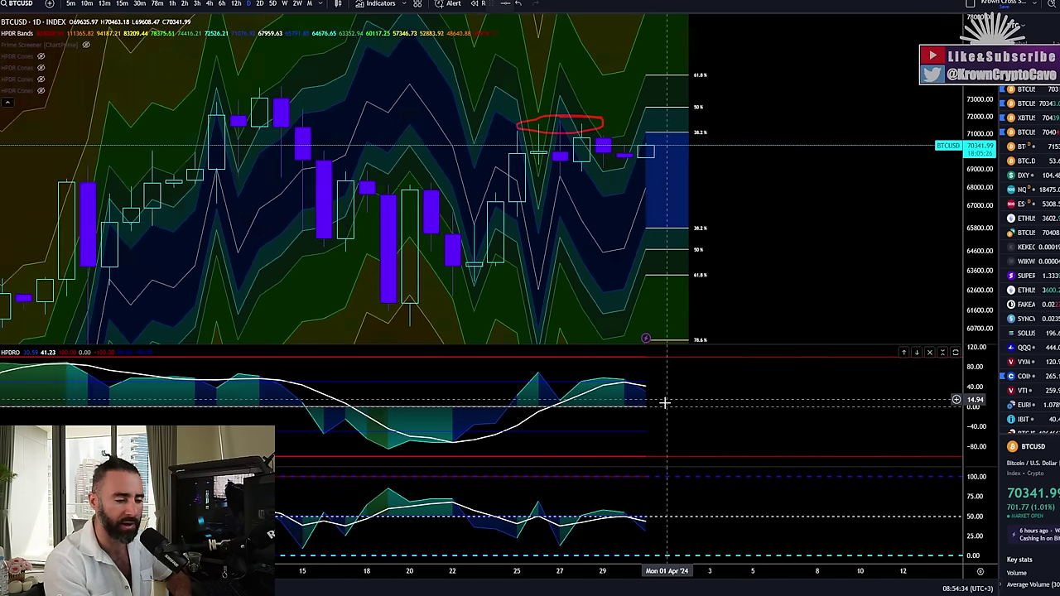
{"action": "scroll", "coordinate": [665, 404], "scroll_direction": "down", "scroll_amount": 1}
{"action": "double_click", "coordinate": [700, 497]}
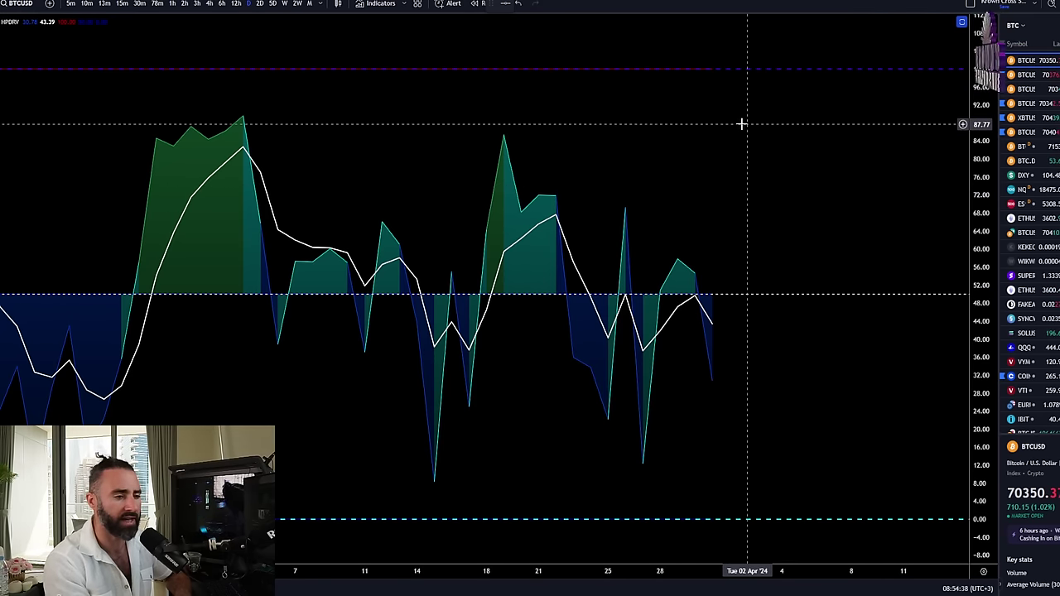
Step: Review the BTC1! futures chart and its oscillator panes, then return to BTCUSD
{"action": "key", "text": "Down"}
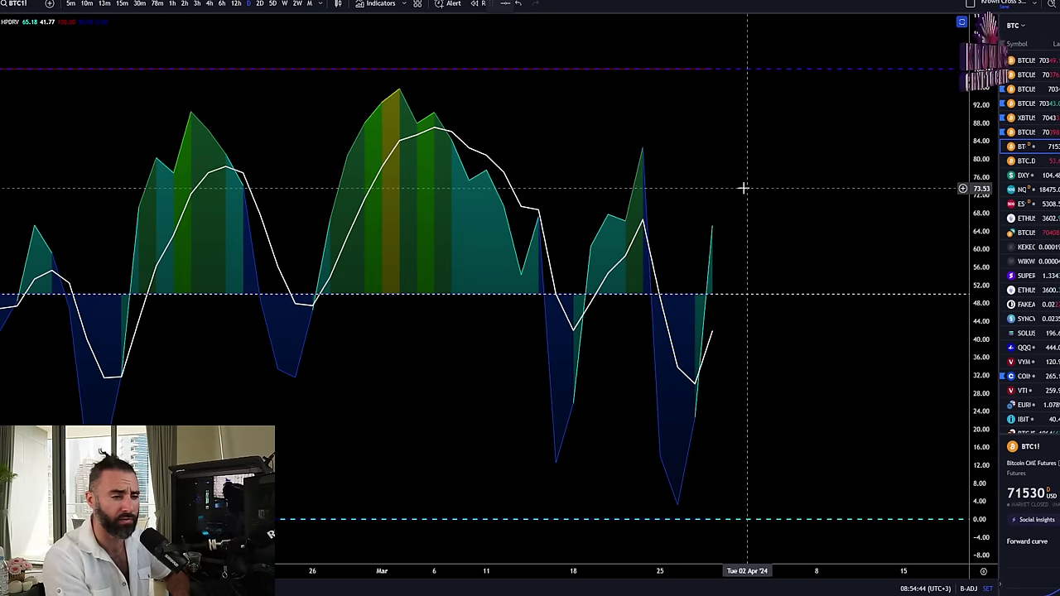
{"action": "double_click", "coordinate": [753, 147]}
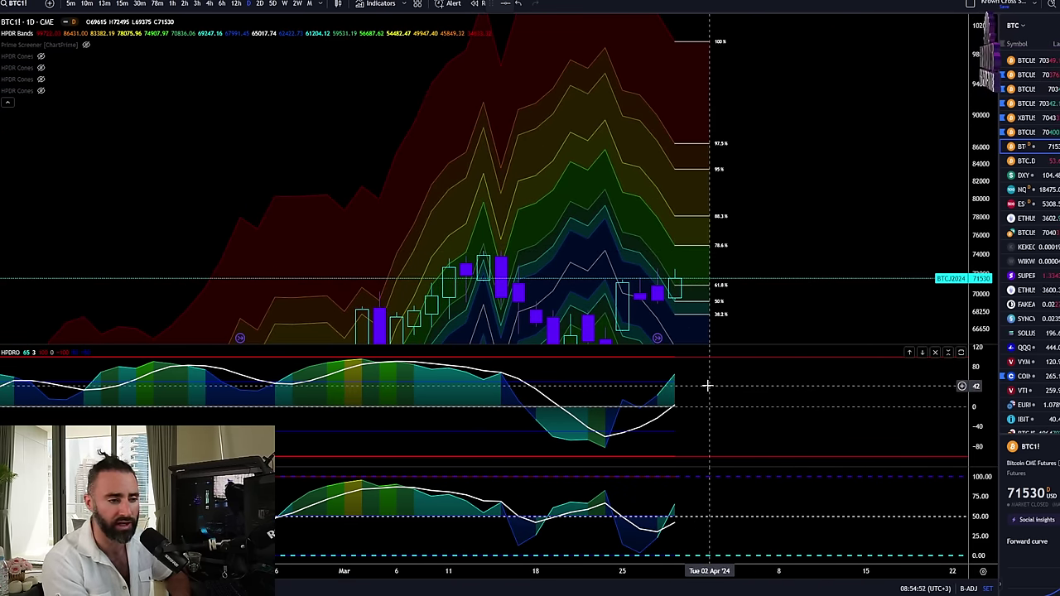
{"action": "double_click", "coordinate": [675, 379]}
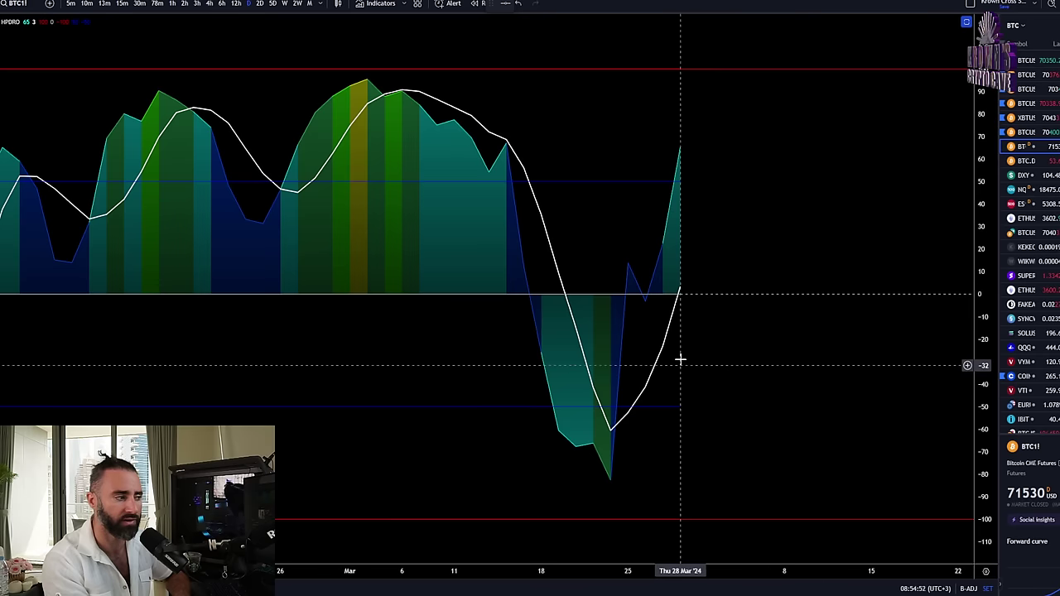
{"action": "double_click", "coordinate": [768, 188]}
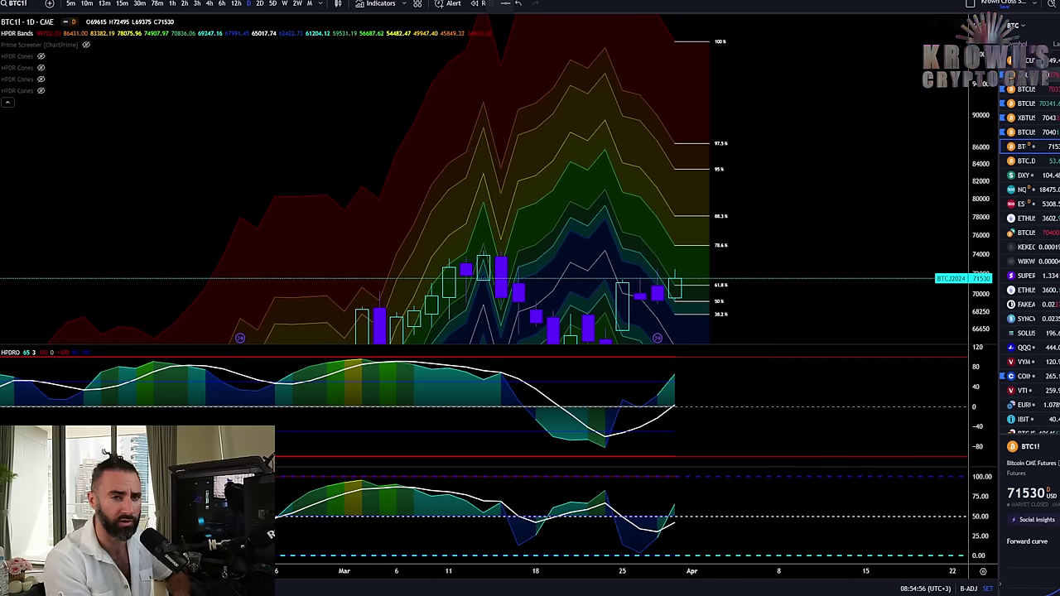
{"action": "left_click", "coordinate": [1042, 63]}
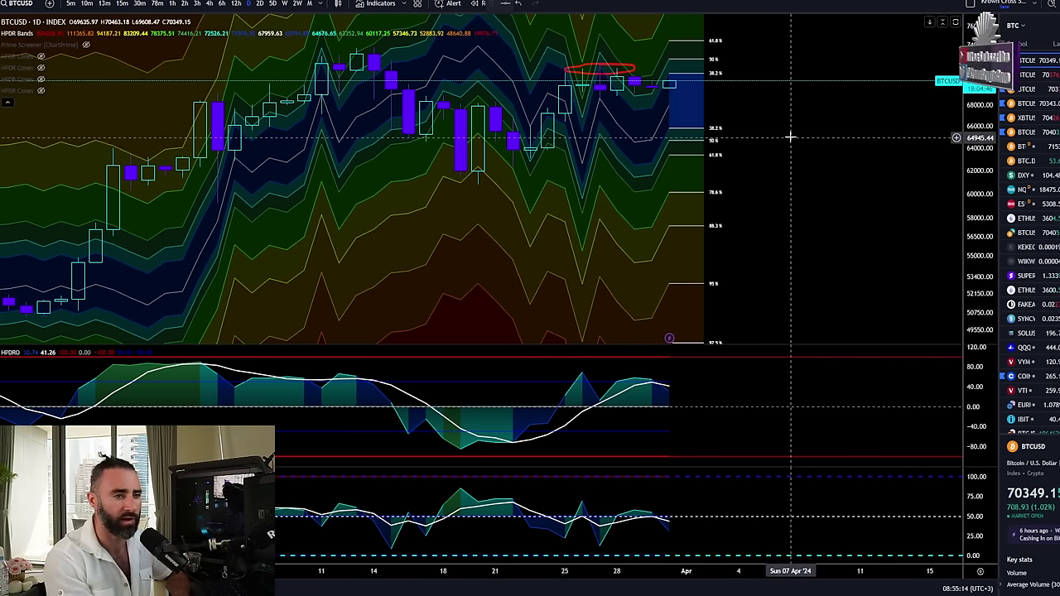
Step: Zoom in, maximize the daily price pane, and reposition candles to frame the circled late-March highs
{"action": "scroll", "coordinate": [778, 145], "scroll_direction": "up", "scroll_amount": 3}
{"action": "double_click", "coordinate": [735, 238]}
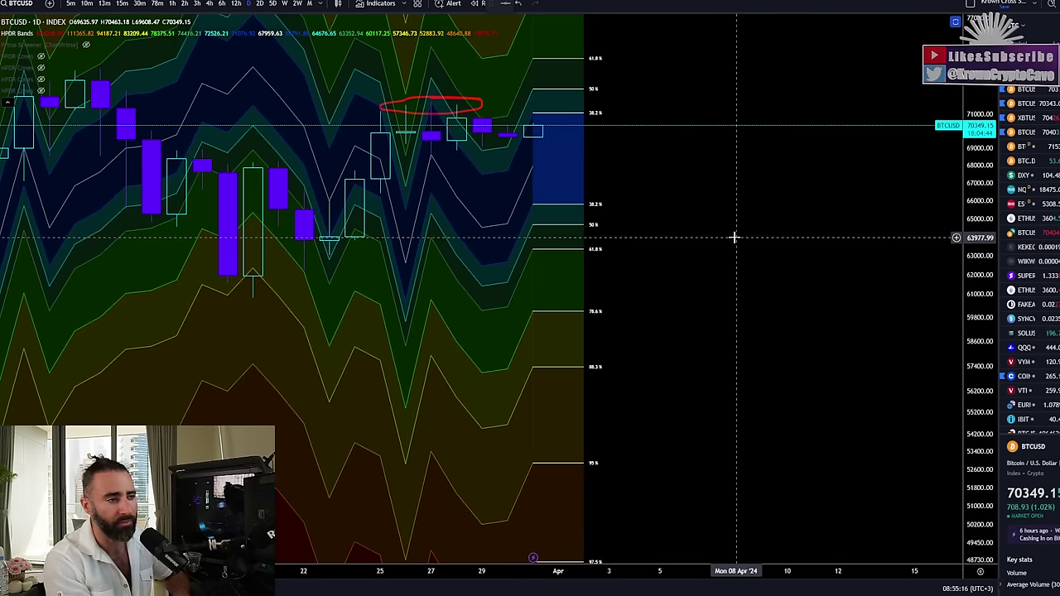
{"action": "left_click_drag", "start_coordinate": [670, 173], "coordinate": [788, 249]}
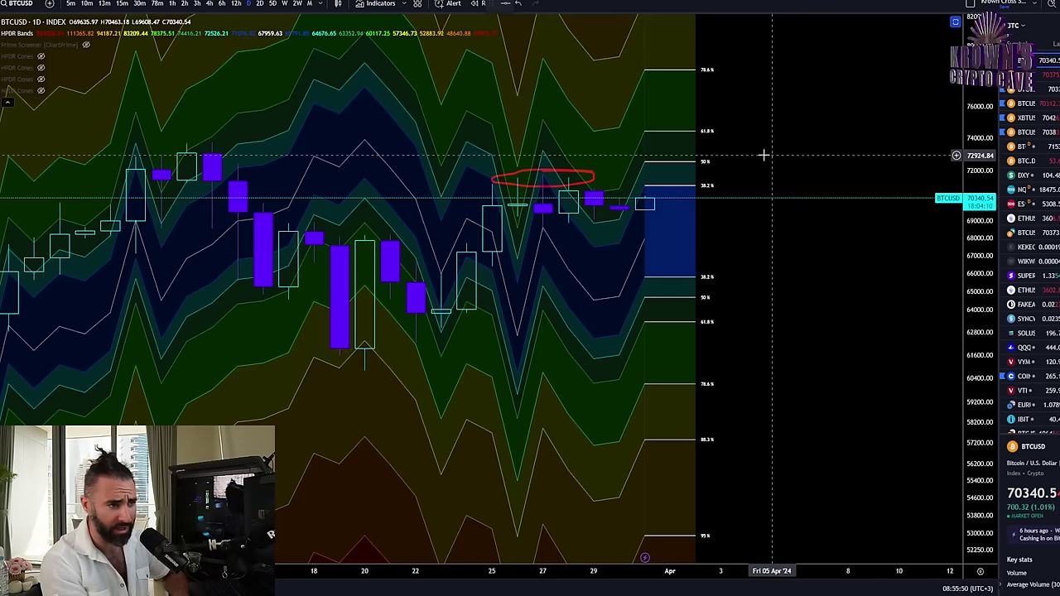
{"action": "left_click", "coordinate": [210, 3]}
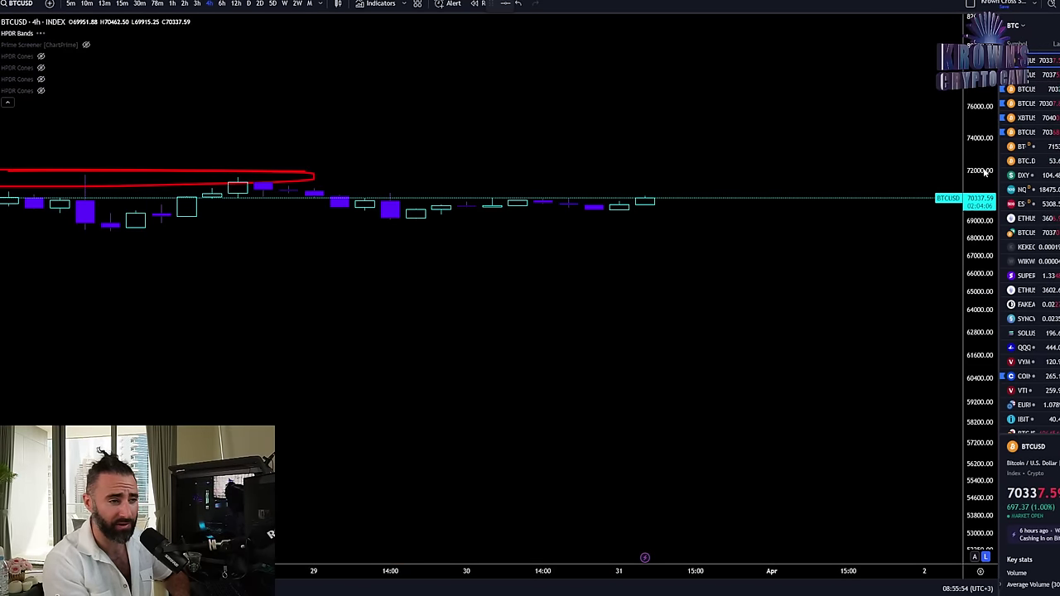
{"action": "scroll", "coordinate": [733, 328], "scroll_direction": "down", "scroll_amount": 5}
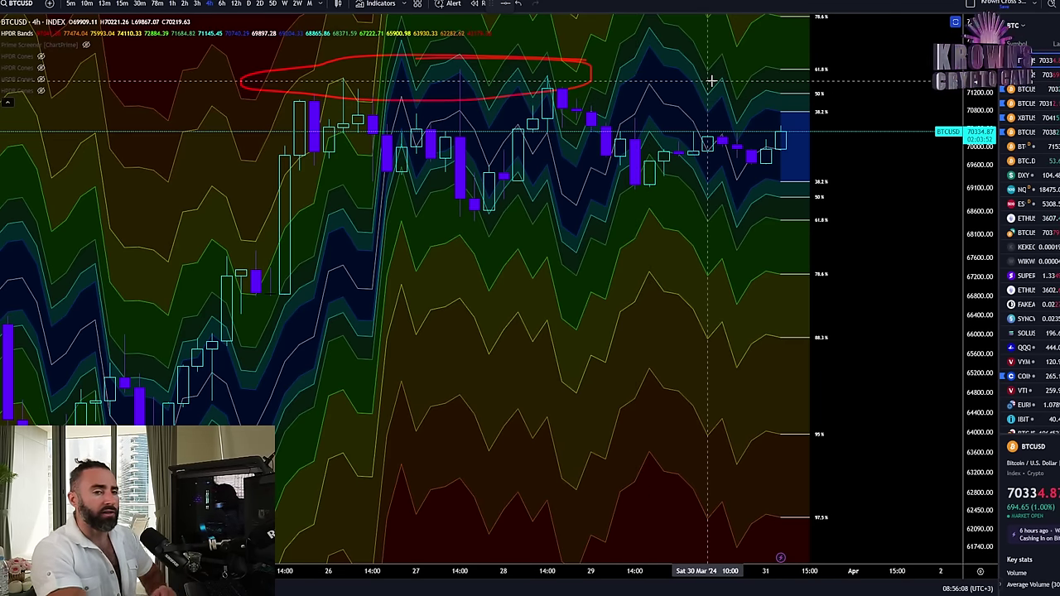
{"action": "left_click", "coordinate": [248, 4]}
{"action": "scroll", "coordinate": [828, 196], "scroll_direction": "up", "scroll_amount": 4}
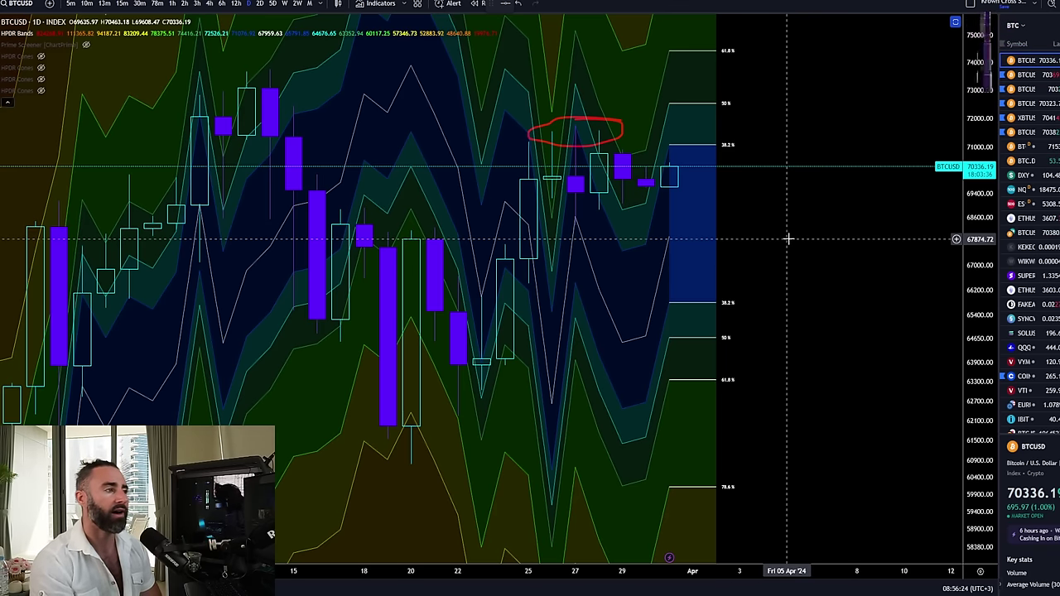
Step: Show monthly candles and compress prices to reveal the circled 61.8% level, upper bands and 2021 history
{"action": "left_click", "coordinate": [309, 4]}
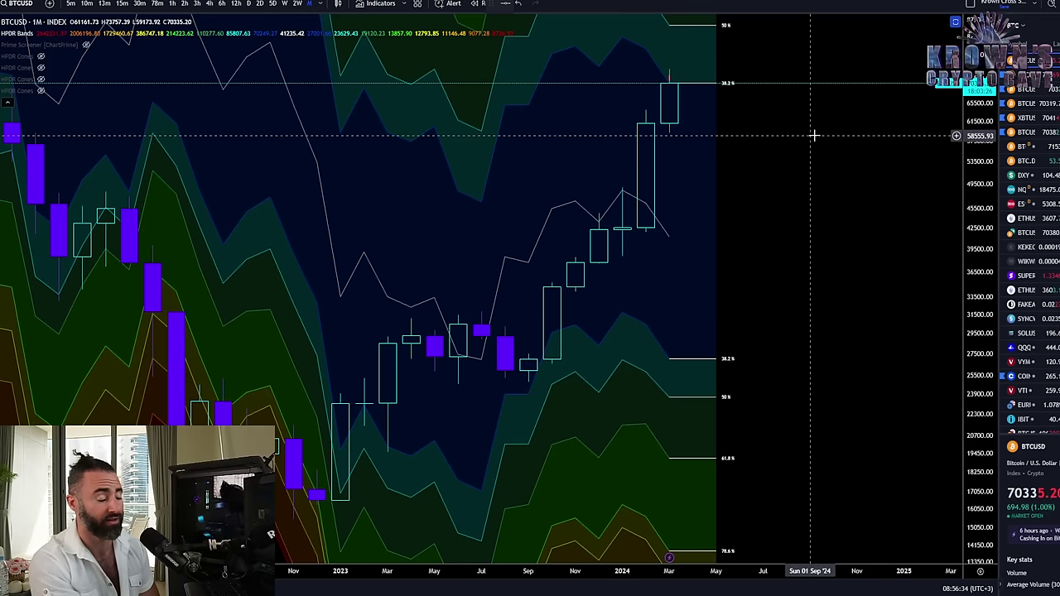
{"action": "left_click_drag", "start_coordinate": [964, 125], "coordinate": [887, 204]}
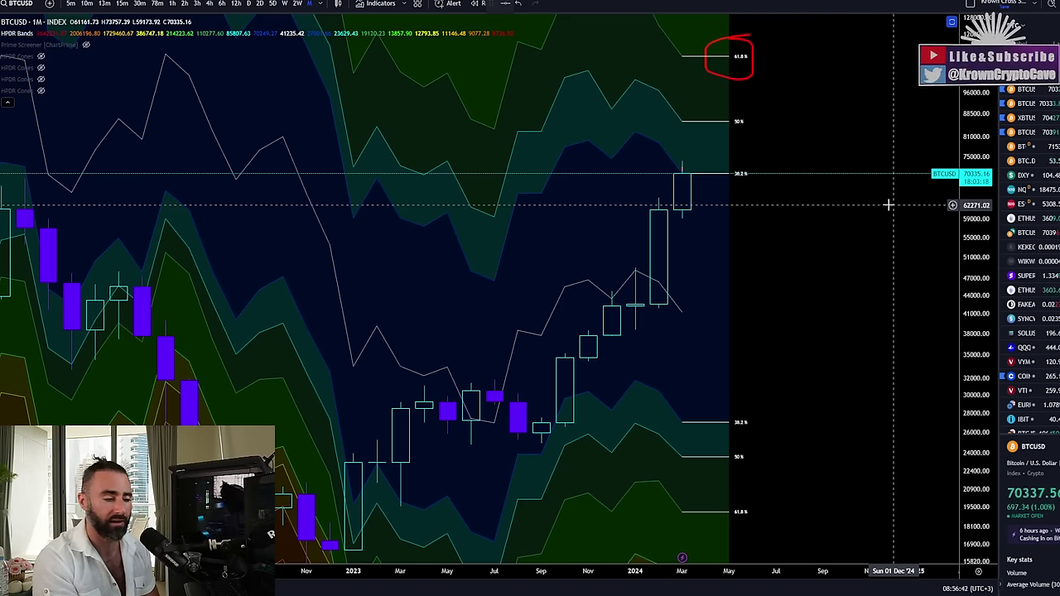
{"action": "scroll", "coordinate": [797, 187], "scroll_direction": "down", "scroll_amount": 3}
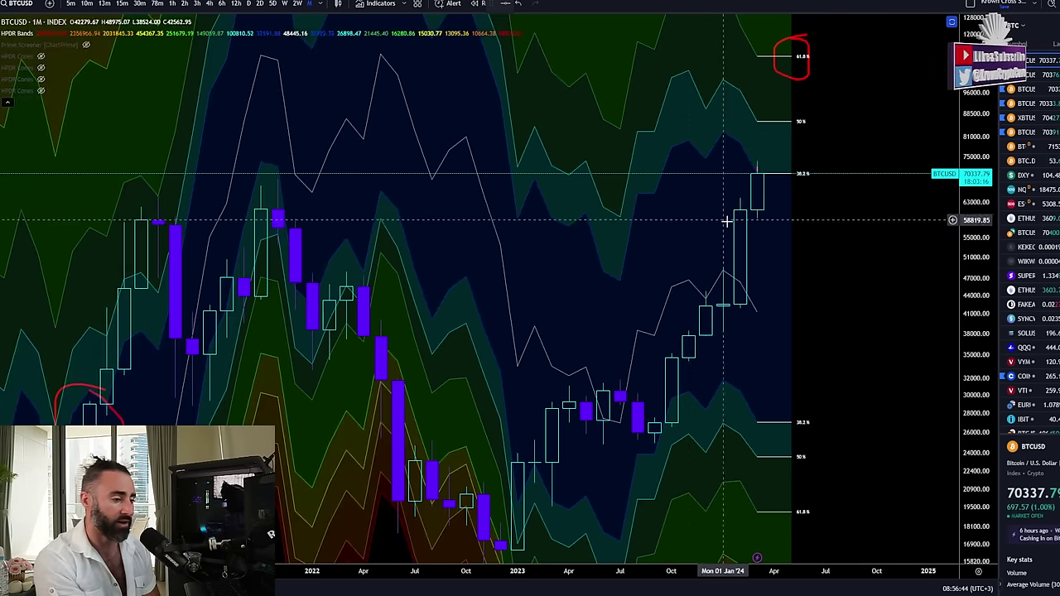
{"action": "left_click_drag", "start_coordinate": [954, 222], "coordinate": [899, 279]}
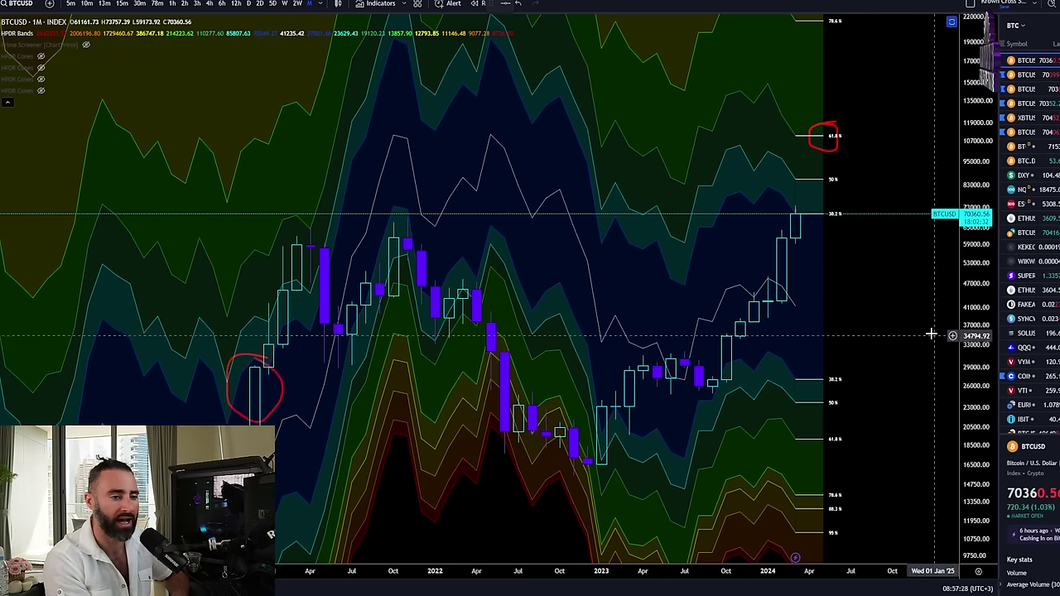
{"action": "left_click_drag", "start_coordinate": [954, 324], "coordinate": [959, 335]}
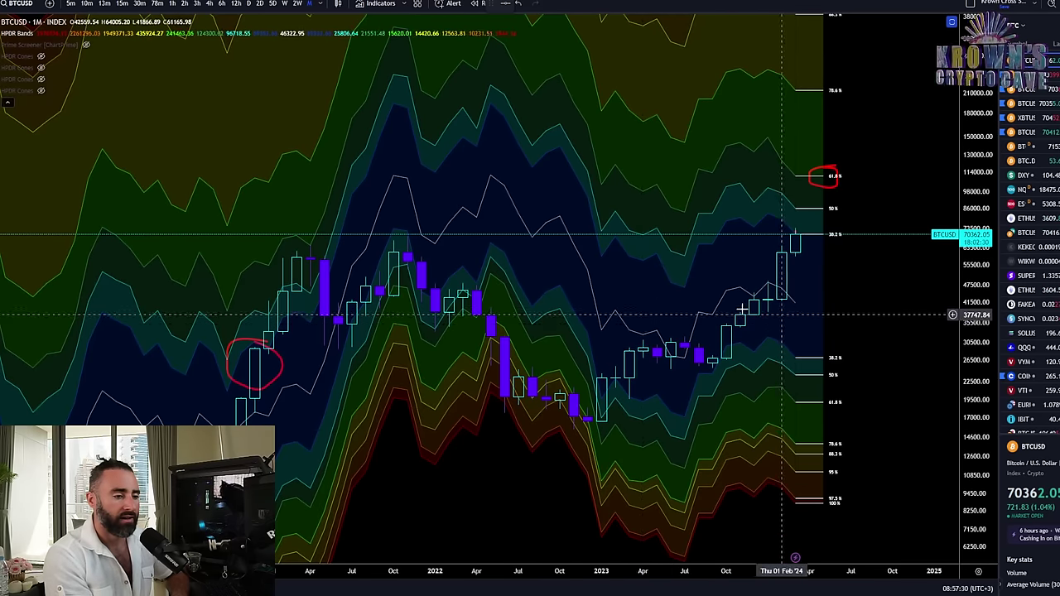